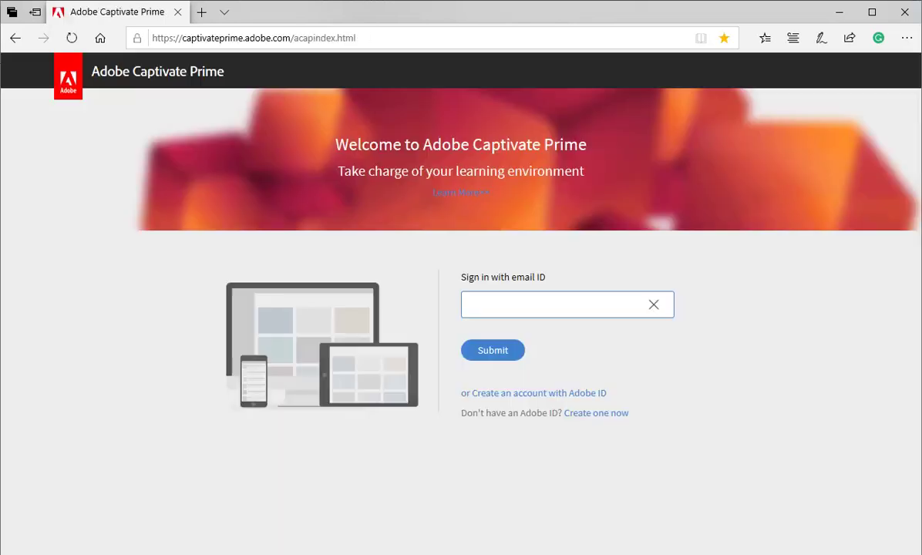
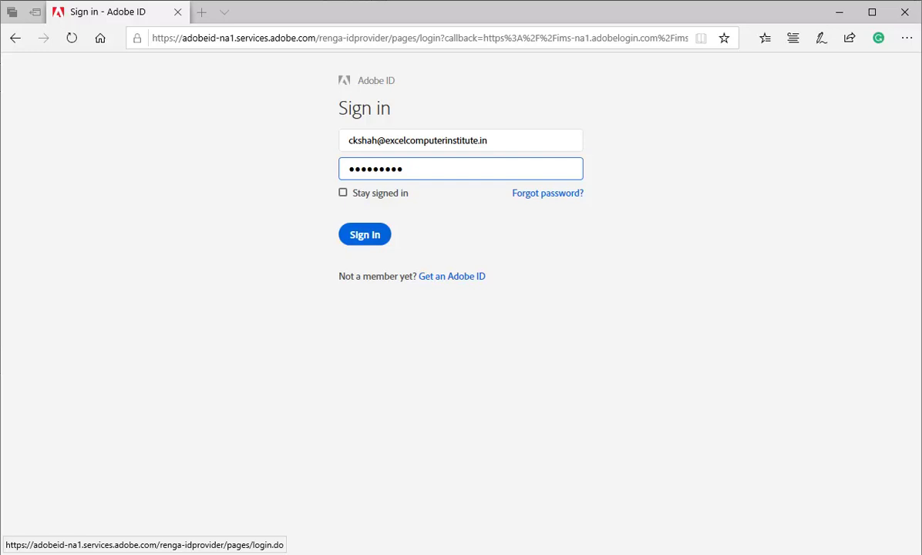
Sign in with the administrator's email and password, then turn off the login overview video
{"action": "key", "text": "Return"}
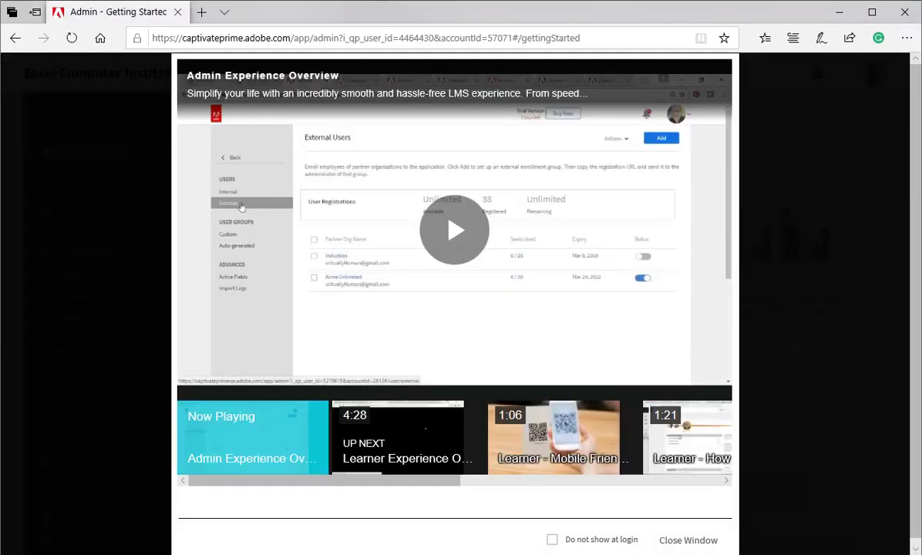
{"action": "left_click", "coordinate": [553, 539]}
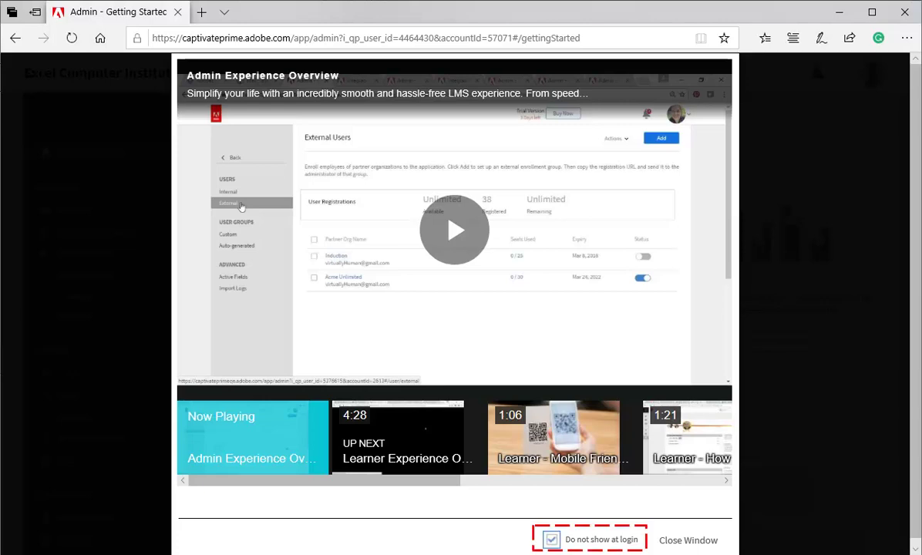
{"action": "left_click", "coordinate": [687, 541]}
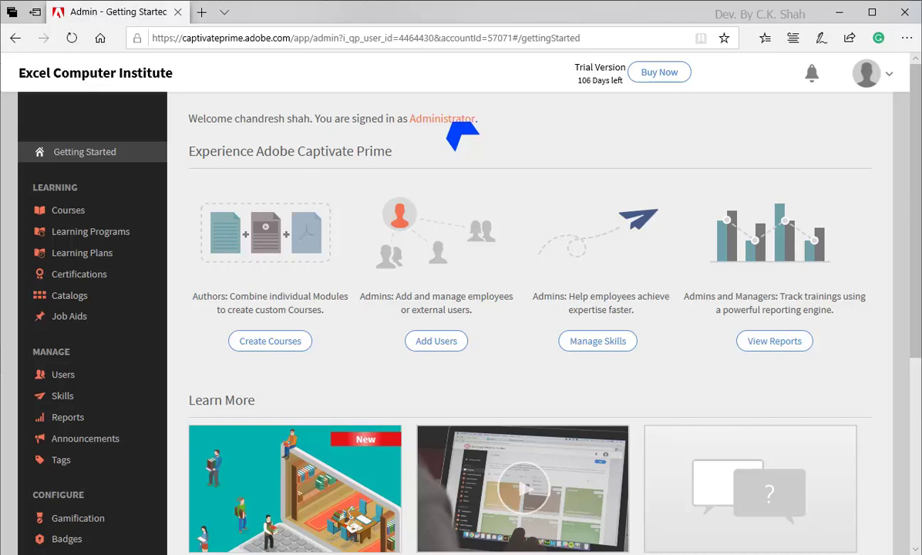
Switch the account's role from the profile menu to Author
{"action": "left_click", "coordinate": [867, 73]}
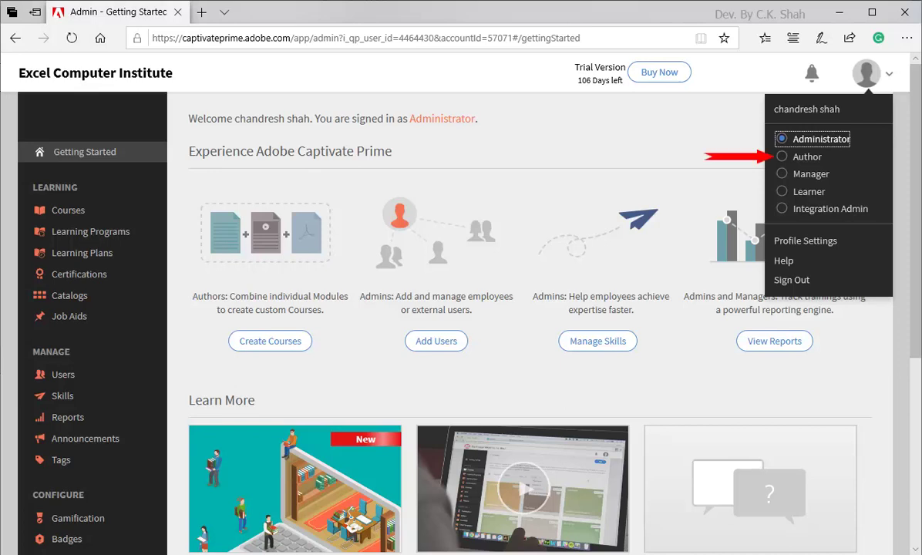
{"action": "left_click", "coordinate": [808, 156]}
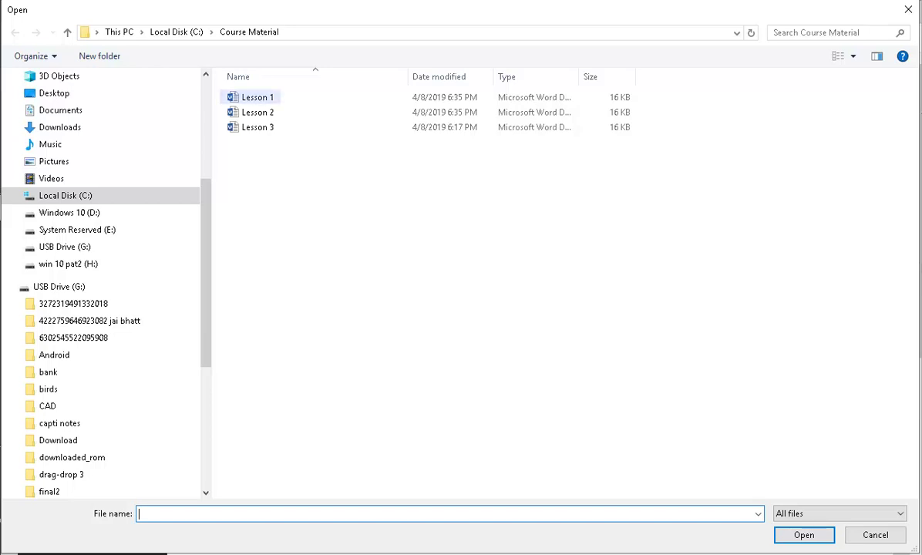
Attach Lesson 1.docx, give it a 5-minute duration, and save Module 1
{"action": "double_click", "coordinate": [257, 97]}
{"action": "left_click", "coordinate": [401, 388]}
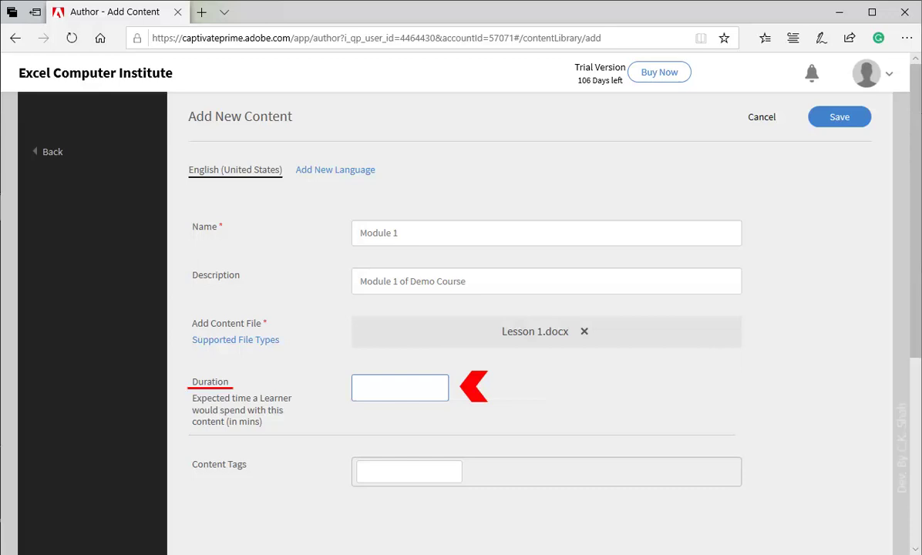
{"action": "type", "text": "5"}
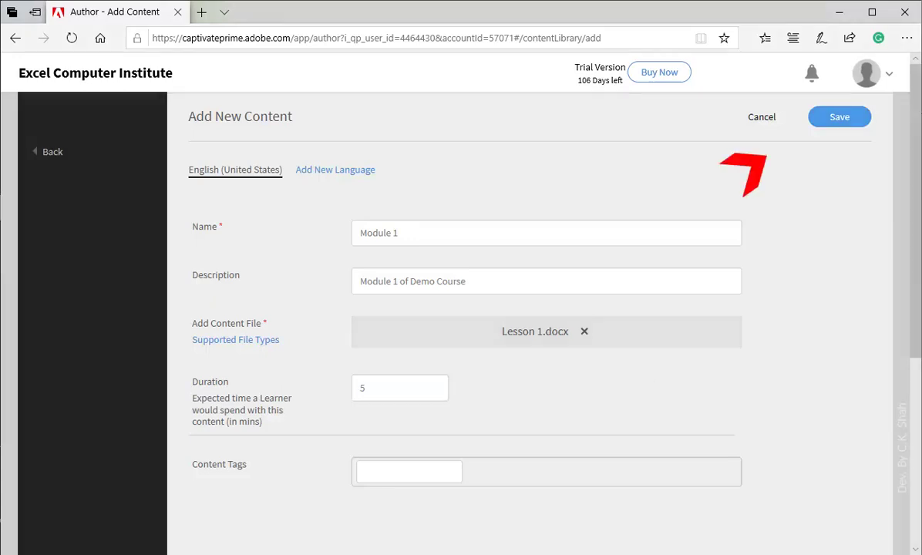
{"action": "left_click", "coordinate": [840, 117]}
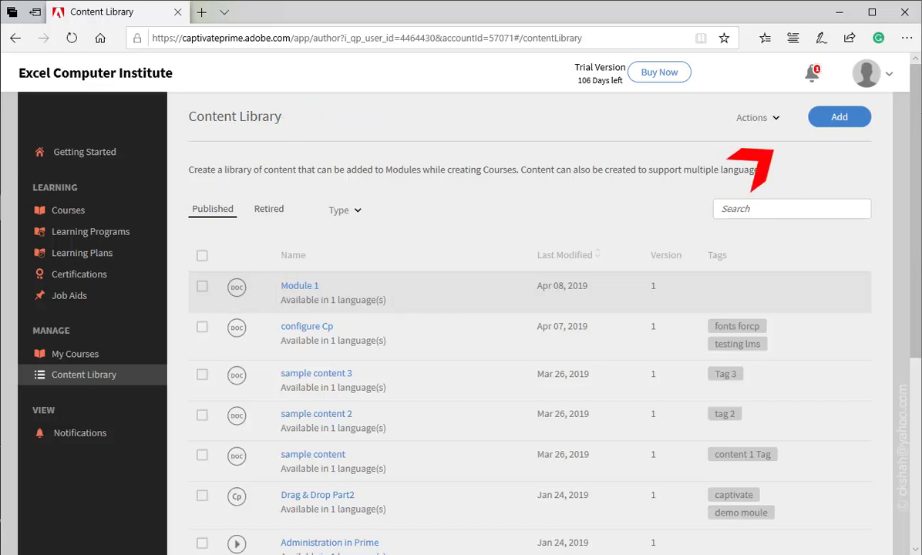
Add 'Module 2' with description 'Module 2 of Demo Course', Lesson 2.docx, 5 minutes, and save
{"action": "left_click", "coordinate": [819, 118]}
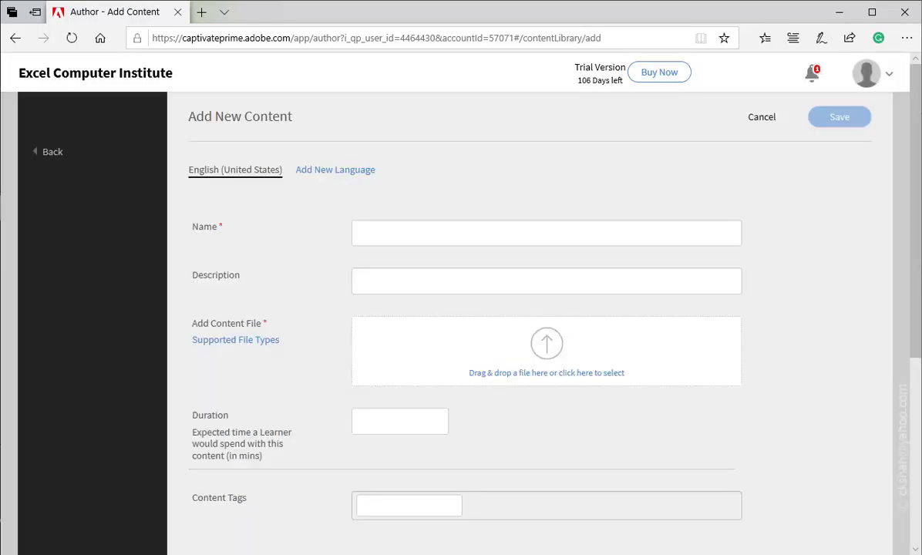
{"action": "left_click", "coordinate": [547, 233]}
{"action": "type", "text": "Module 2"}
{"action": "left_click", "coordinate": [546, 281]}
{"action": "type", "text": "Module 2 of Demo Course"}
{"action": "left_click", "coordinate": [546, 351]}
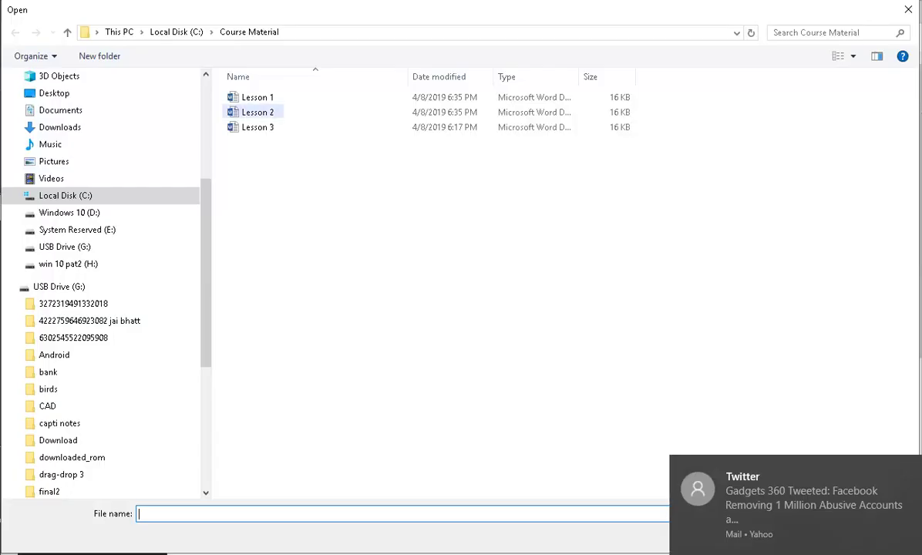
{"action": "double_click", "coordinate": [258, 112]}
{"action": "left_click", "coordinate": [399, 388]}
{"action": "type", "text": "5"}
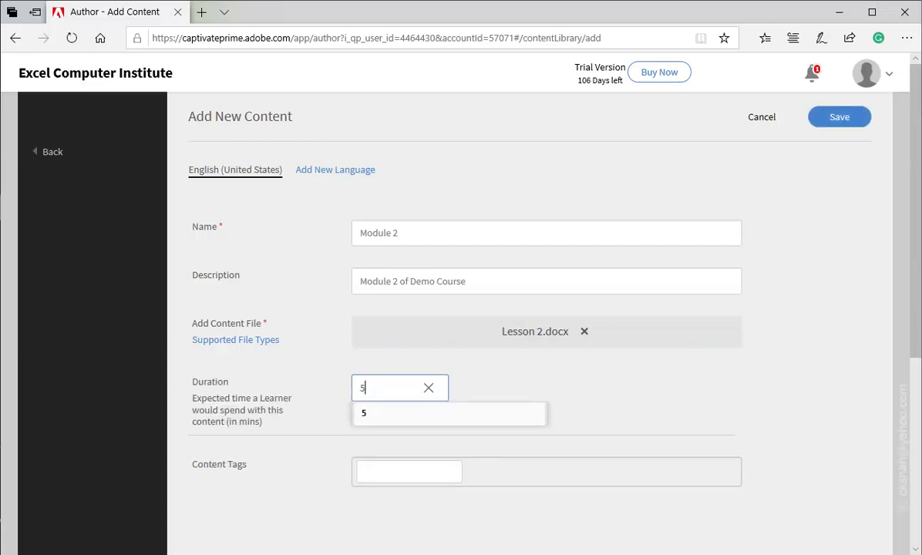
{"action": "left_click", "coordinate": [840, 117]}
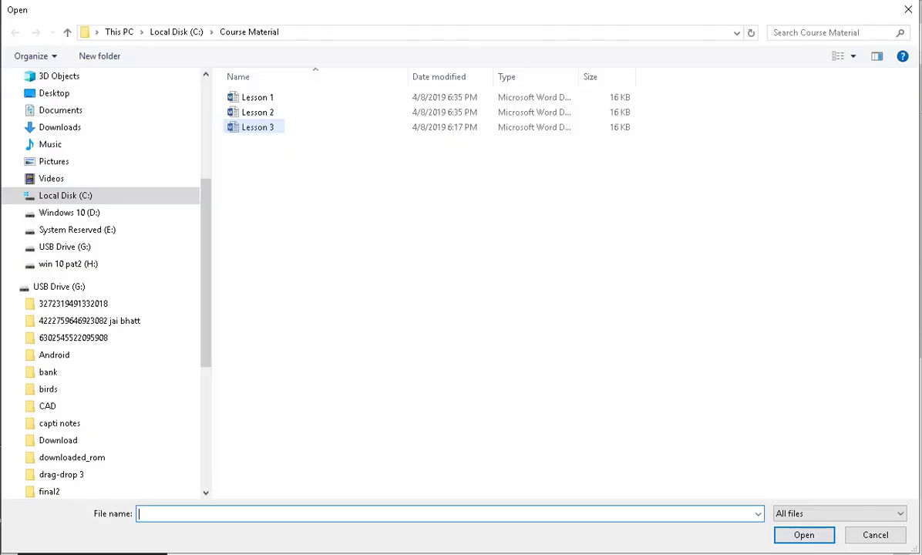
Attach Lesson 3.docx to Module 3 and enter a 7-minute duration
{"action": "key", "text": "Escape"}
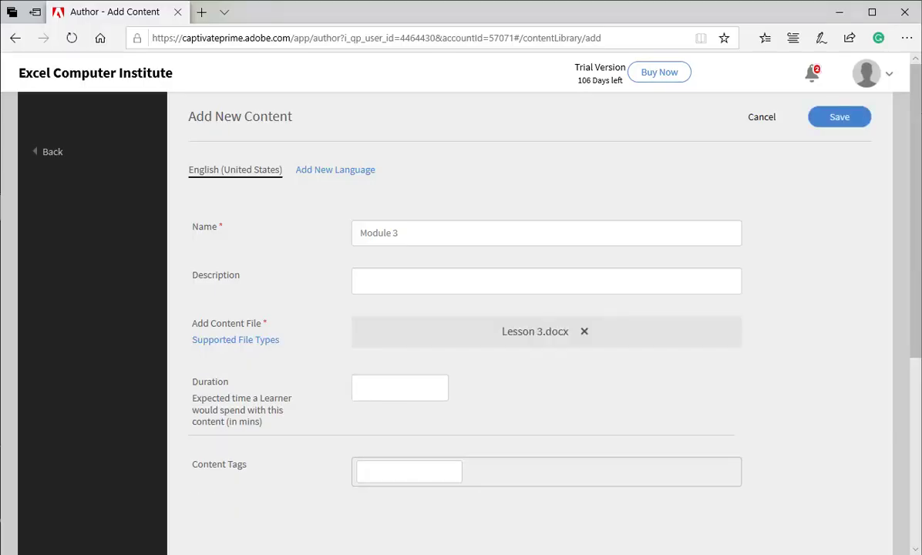
{"action": "left_click", "coordinate": [400, 387]}
{"action": "type", "text": "7"}
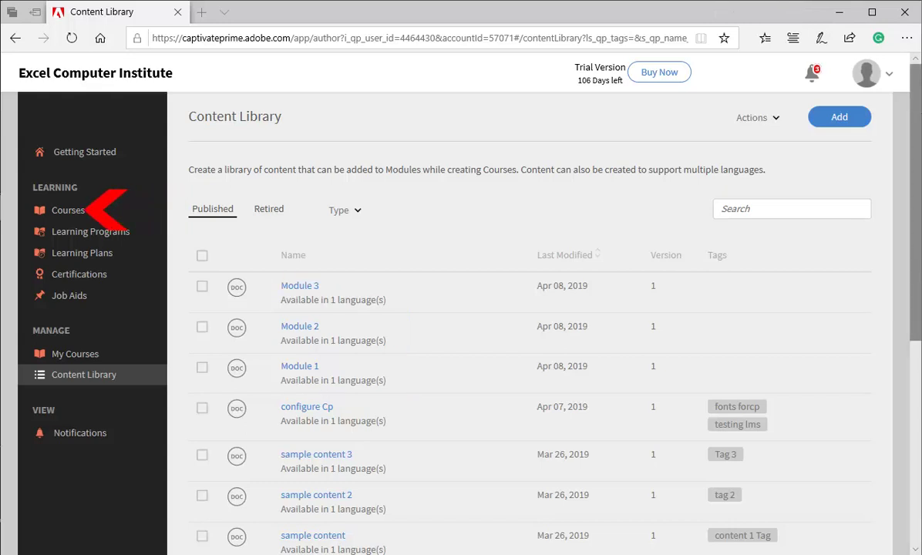
Create a course named 'Demo Course1' with short description 'This is just Demo course.'
{"action": "left_click", "coordinate": [68, 210]}
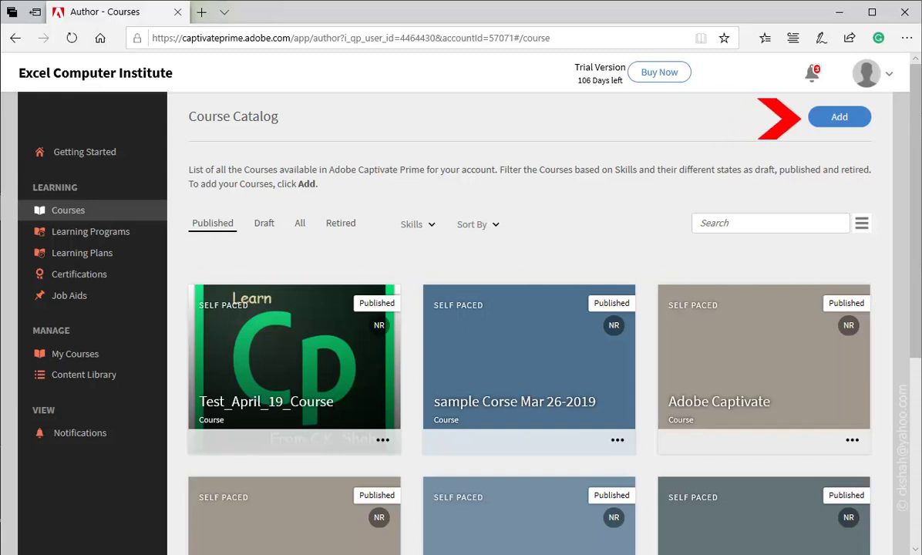
{"action": "left_click", "coordinate": [840, 117]}
{"action": "type", "text": "Demo Course1"}
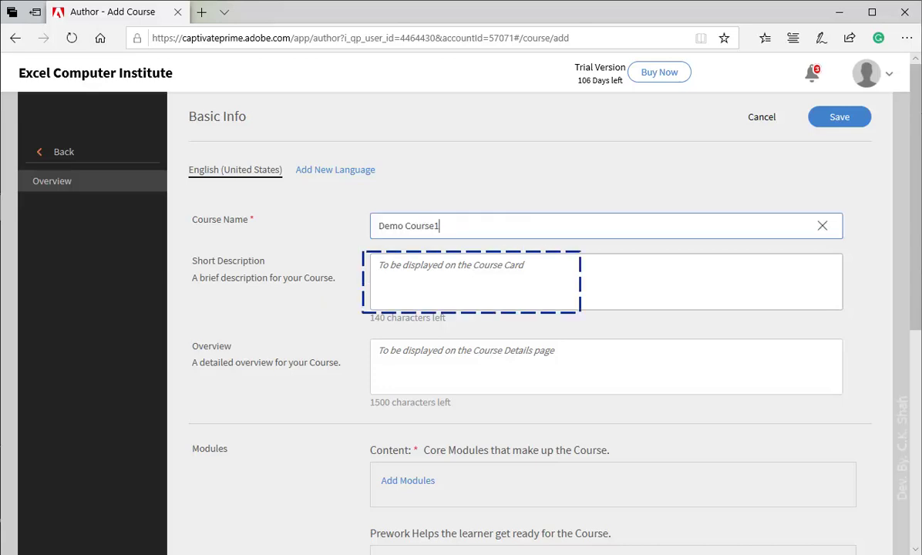
{"action": "left_click", "coordinate": [432, 278]}
{"action": "type", "text": "This is just Demo course."}
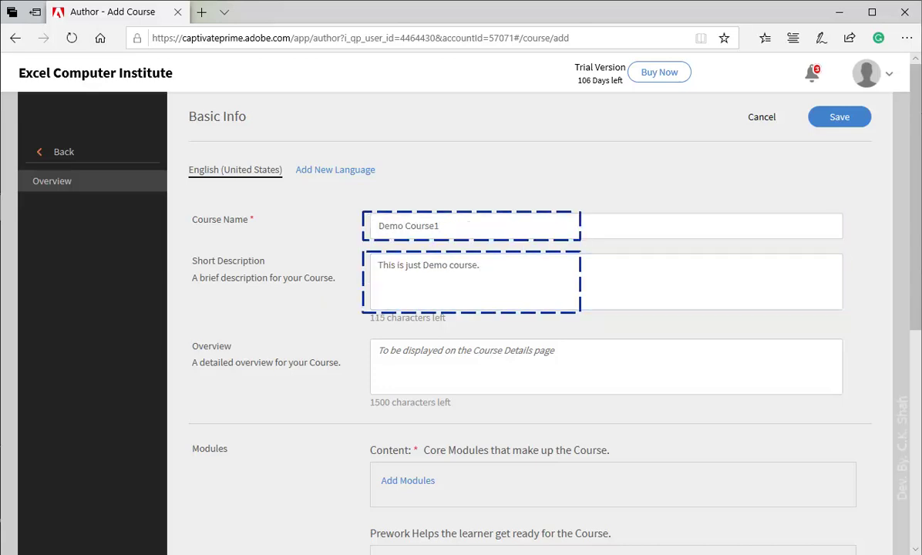
{"action": "left_click", "coordinate": [408, 482]}
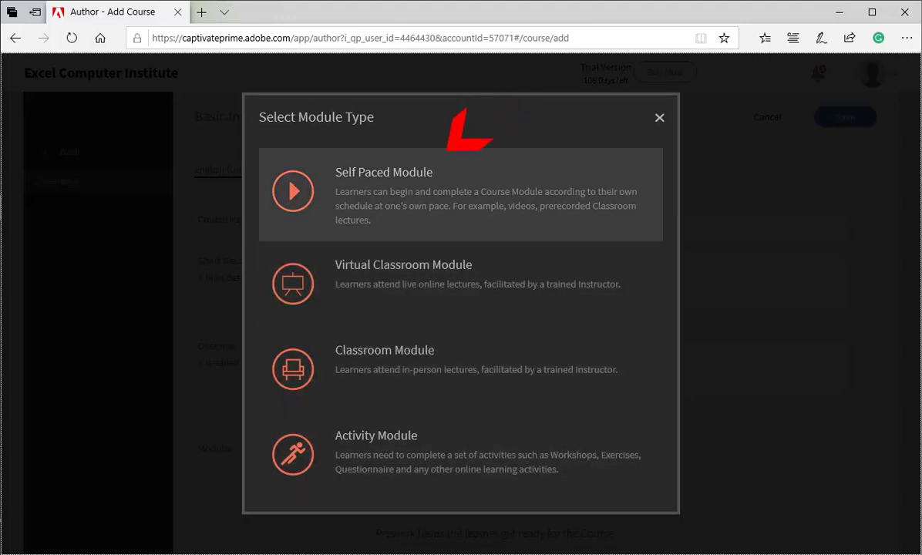
Add self-paced Modules 3, 2 and 1 to Demo Course1 and save the course
{"action": "left_click", "coordinate": [431, 166]}
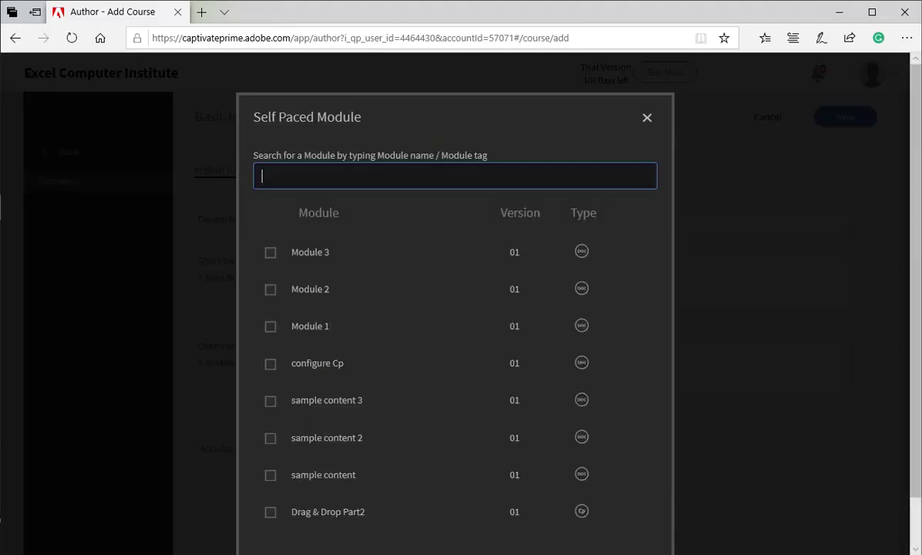
{"action": "left_click", "coordinate": [271, 252]}
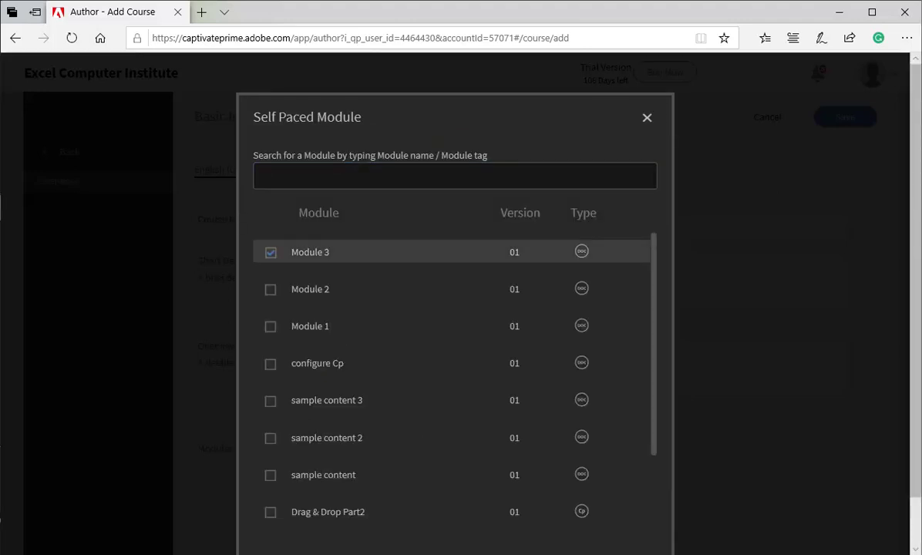
{"action": "left_click", "coordinate": [271, 289]}
{"action": "left_click", "coordinate": [271, 327]}
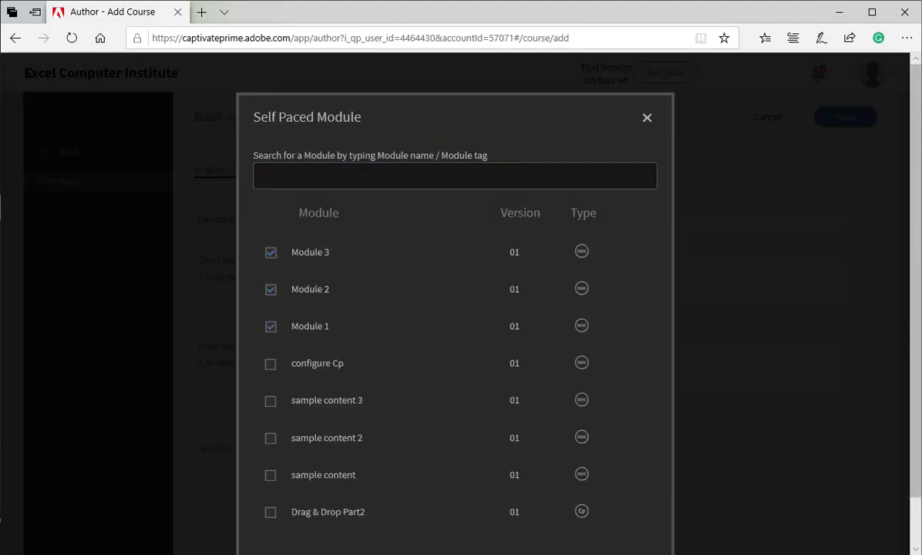
{"action": "scroll", "coordinate": [455, 308], "scroll_direction": "down", "scroll_amount": 1}
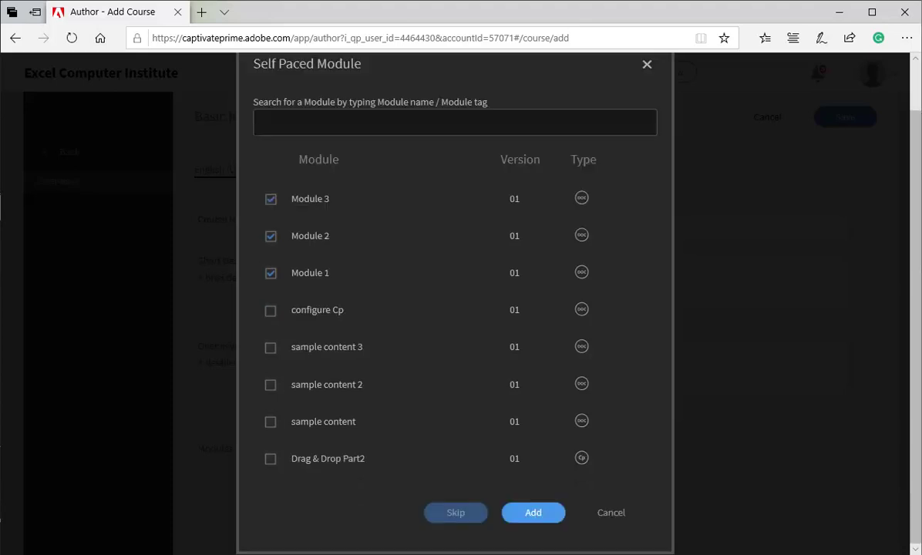
{"action": "key", "text": "Return"}
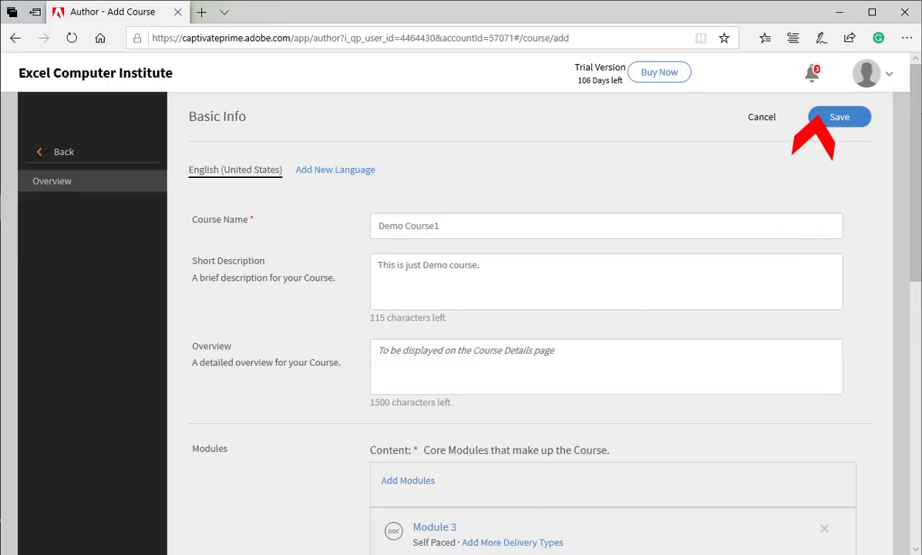
{"action": "left_click", "coordinate": [840, 116]}
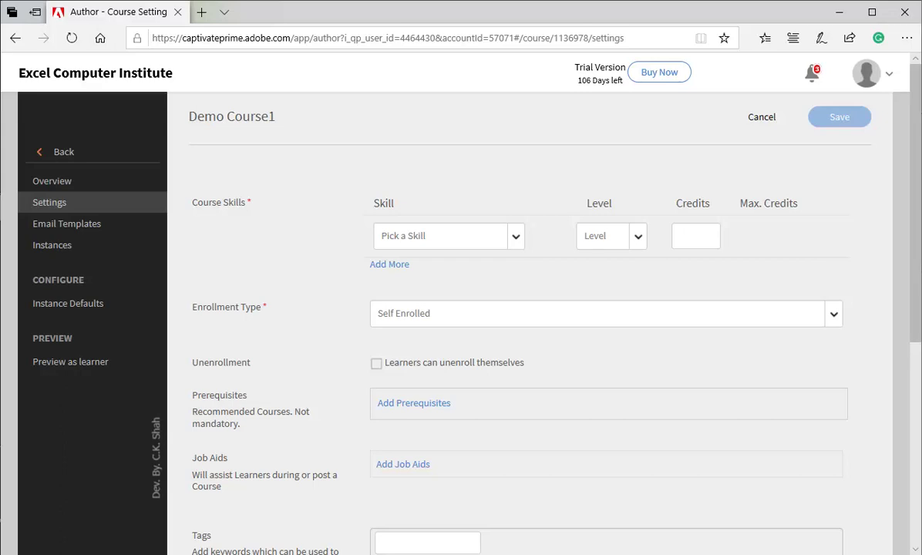
Set skill General at level 1 with 1 credit, keeping Self Enrolled enrollment
{"action": "left_click", "coordinate": [516, 236]}
{"action": "left_click", "coordinate": [397, 280]}
{"action": "left_click", "coordinate": [638, 236]}
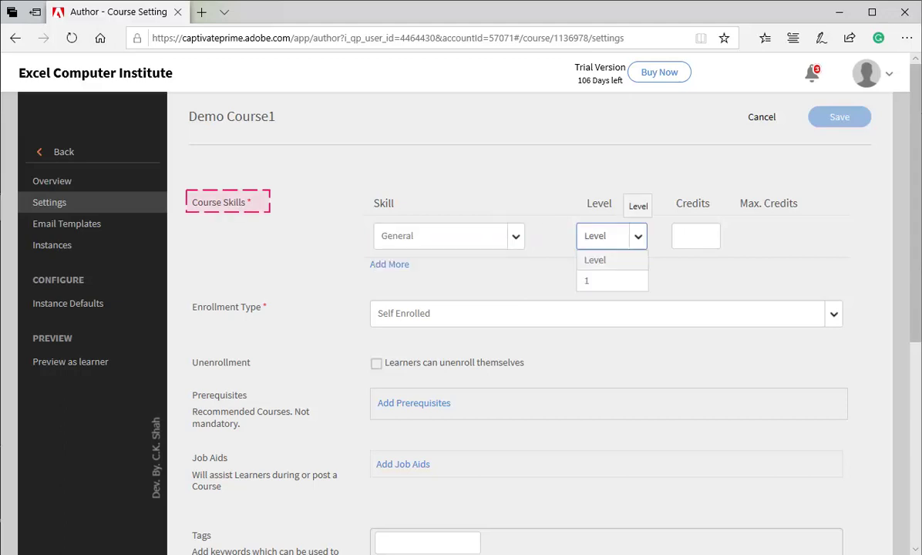
{"action": "left_click", "coordinate": [591, 277]}
{"action": "left_click", "coordinate": [695, 236]}
{"action": "type", "text": "1"}
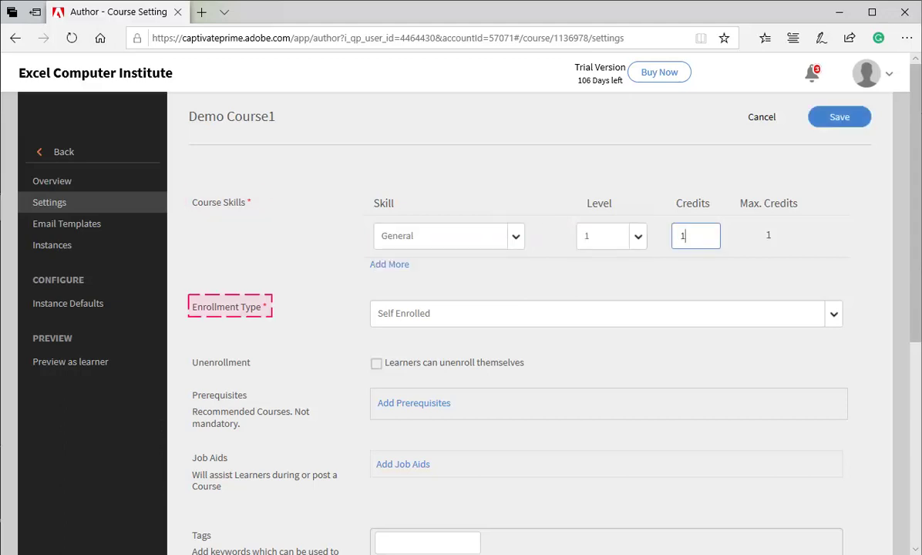
{"action": "left_click", "coordinate": [834, 314]}
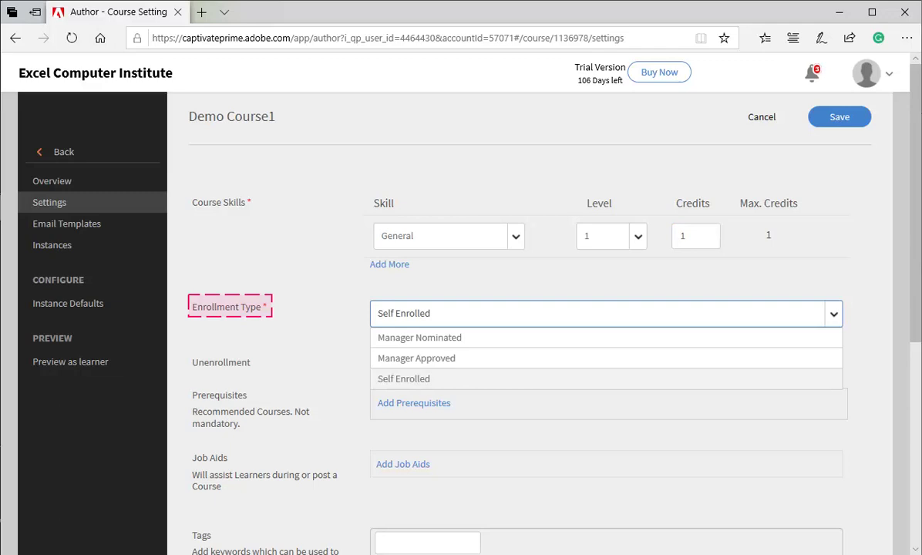
{"action": "key", "text": "Return"}
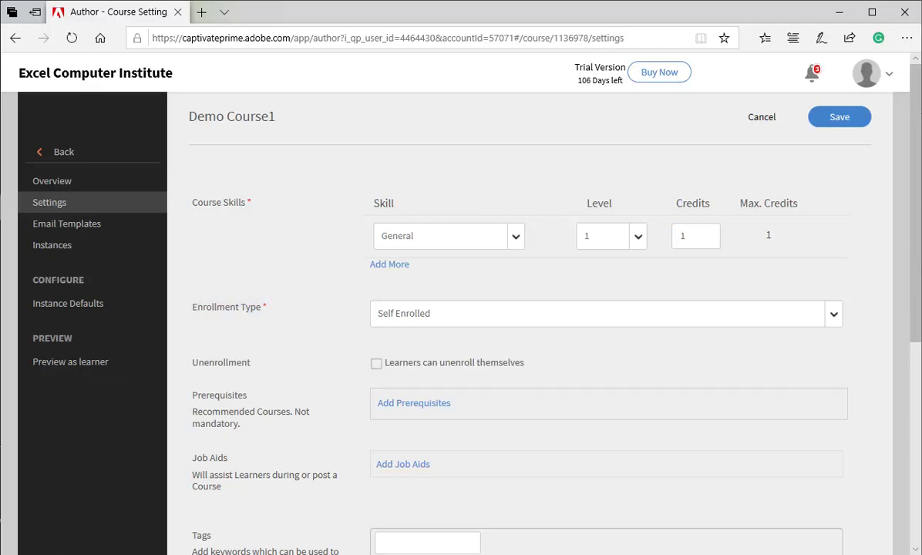
{"action": "scroll", "coordinate": [517, 324], "scroll_direction": "down", "scroll_amount": 4}
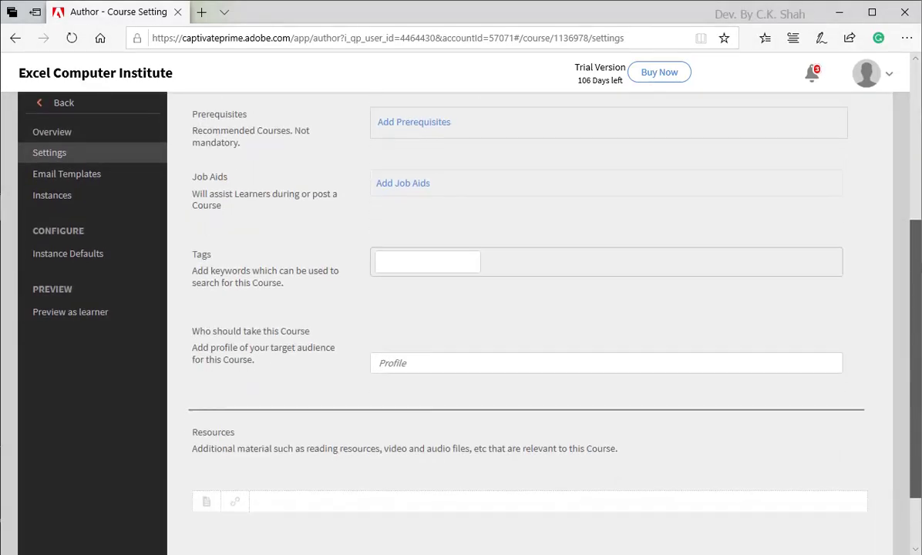
{"action": "scroll", "coordinate": [516, 324], "scroll_direction": "up", "scroll_amount": 4}
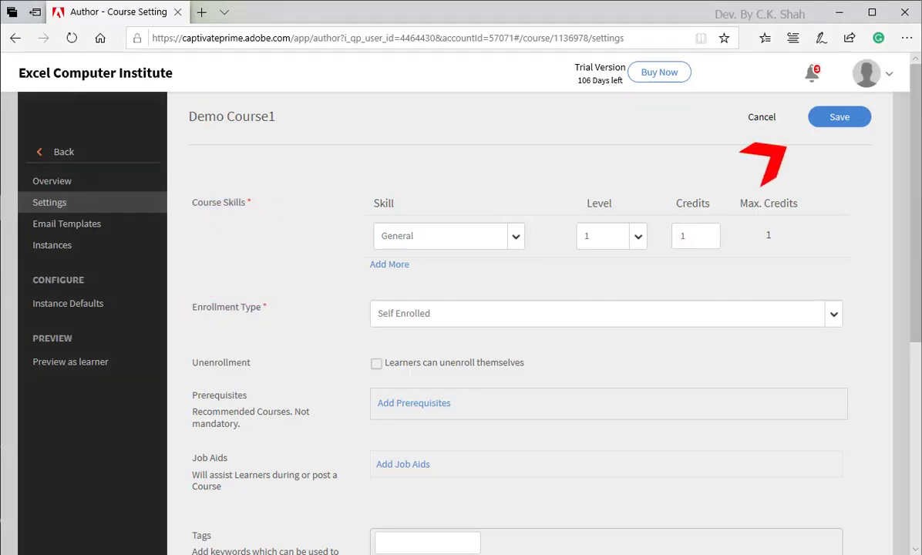
Save Demo Course1's settings and publish the course
{"action": "left_click", "coordinate": [840, 117]}
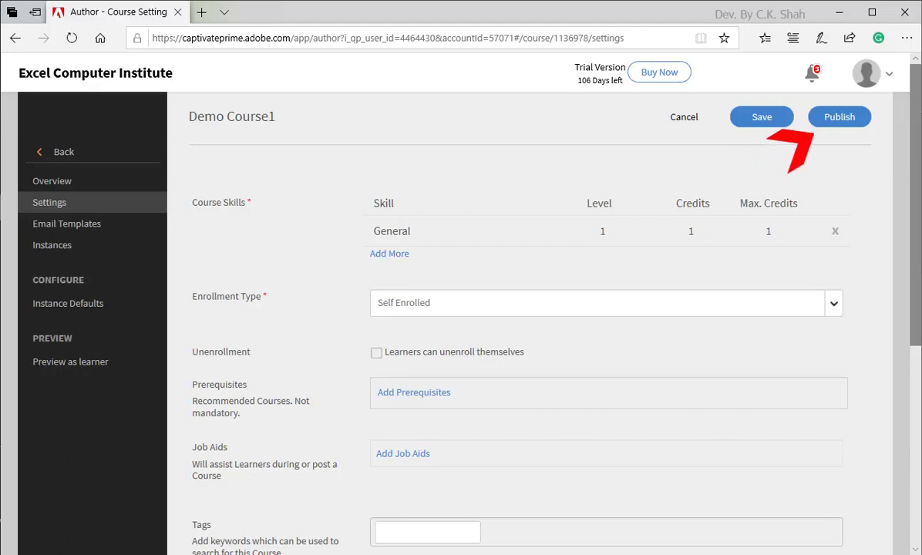
{"action": "left_click", "coordinate": [840, 116]}
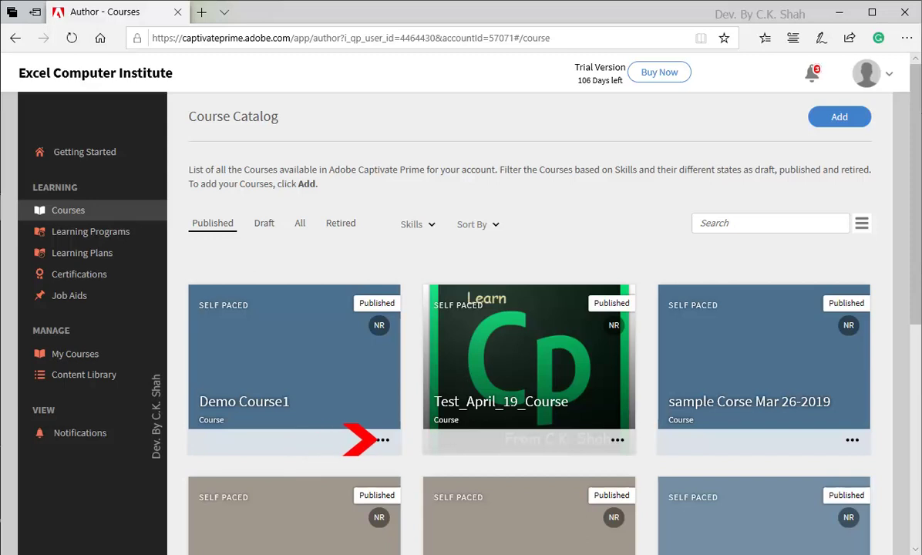
Open Demo Course1 via View Course and scroll down to its Modules section
{"action": "left_click", "coordinate": [383, 440]}
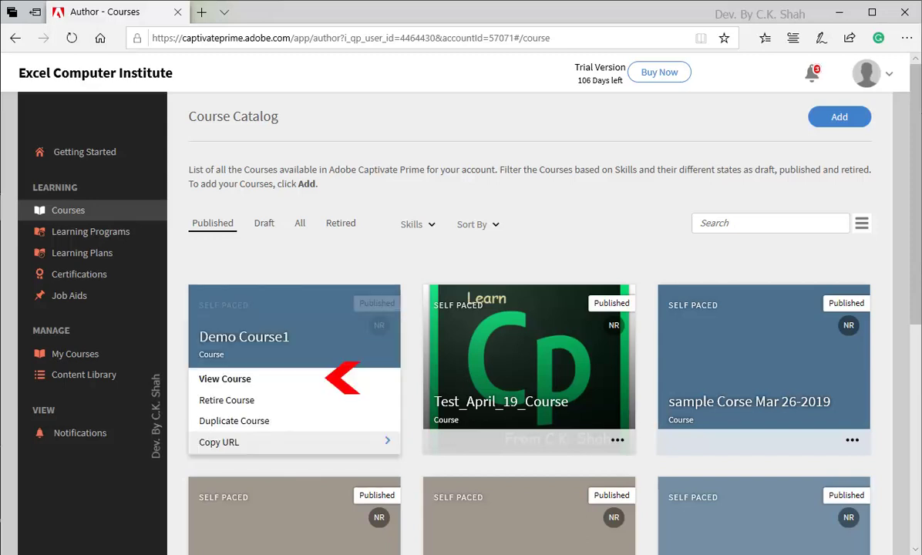
{"action": "left_click", "coordinate": [224, 379]}
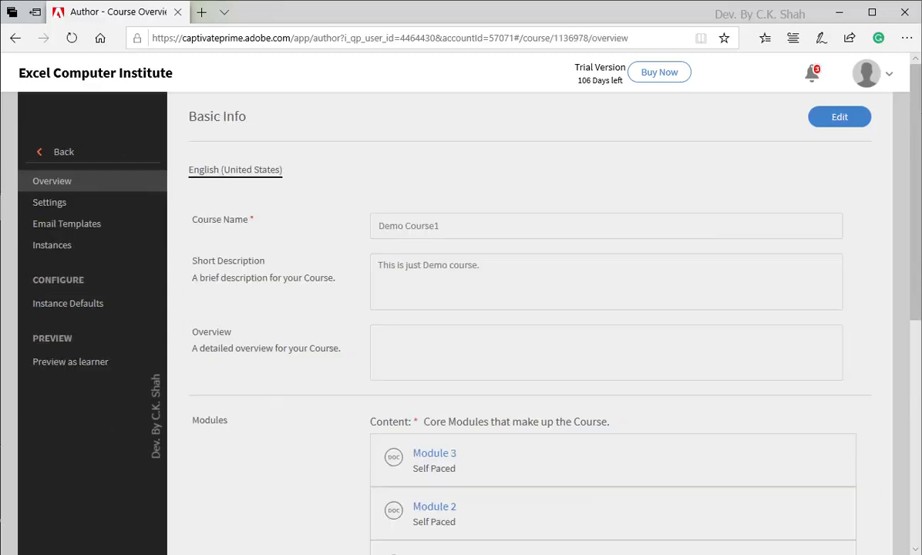
{"action": "left_click_drag", "start_coordinate": [914, 298], "coordinate": [914, 402]}
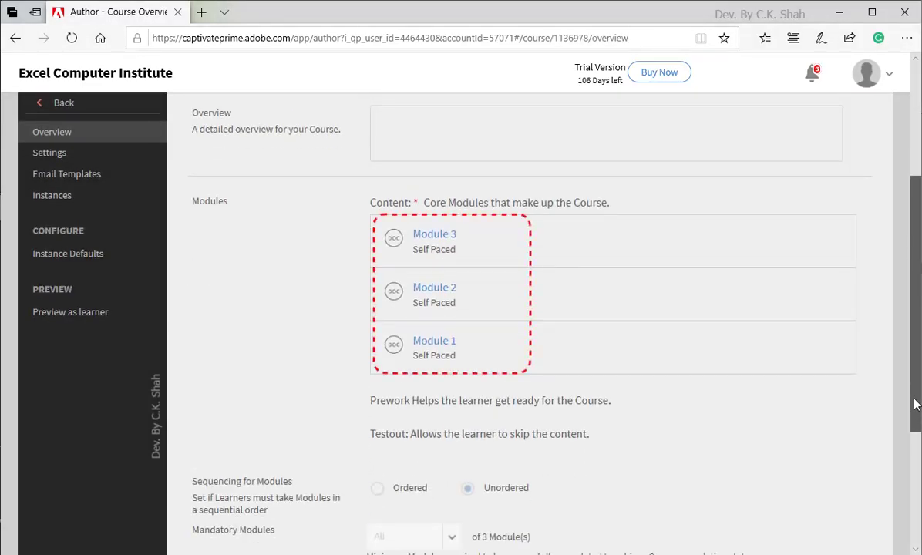
{"action": "left_click_drag", "start_coordinate": [916, 404], "coordinate": [916, 505]}
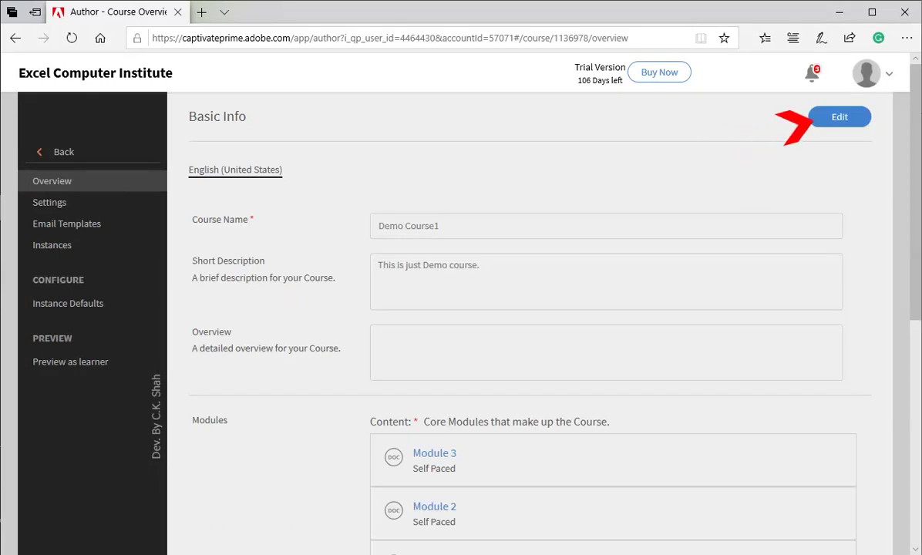
Edit Demo Course1 to order modules 1, 2, 3 with Ordered sequencing, then republish
{"action": "left_click", "coordinate": [817, 117]}
{"action": "scroll", "coordinate": [308, 432], "scroll_direction": "down", "scroll_amount": 2}
{"action": "left_click_drag", "start_coordinate": [432, 486], "coordinate": [455, 435]}
{"action": "scroll", "coordinate": [493, 347], "scroll_direction": "down", "scroll_amount": 2}
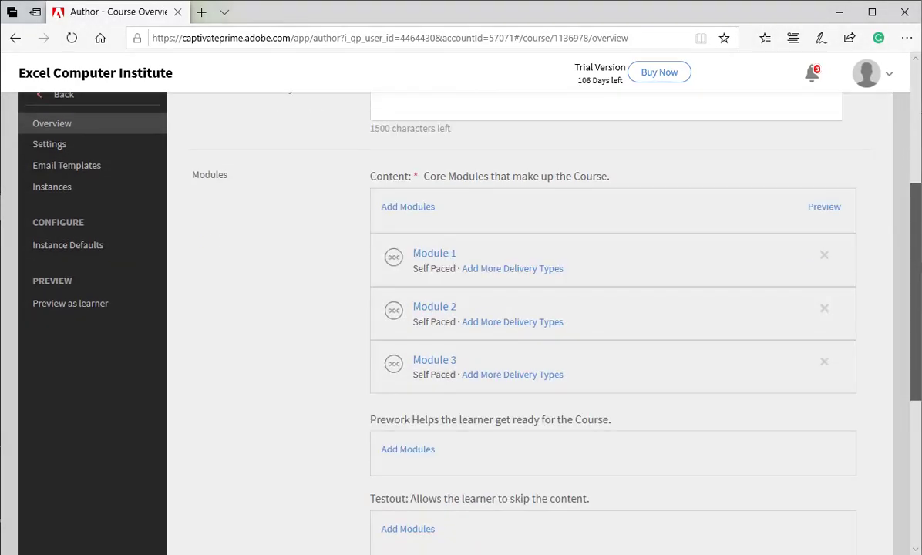
{"action": "scroll", "coordinate": [516, 309], "scroll_direction": "down", "scroll_amount": 3}
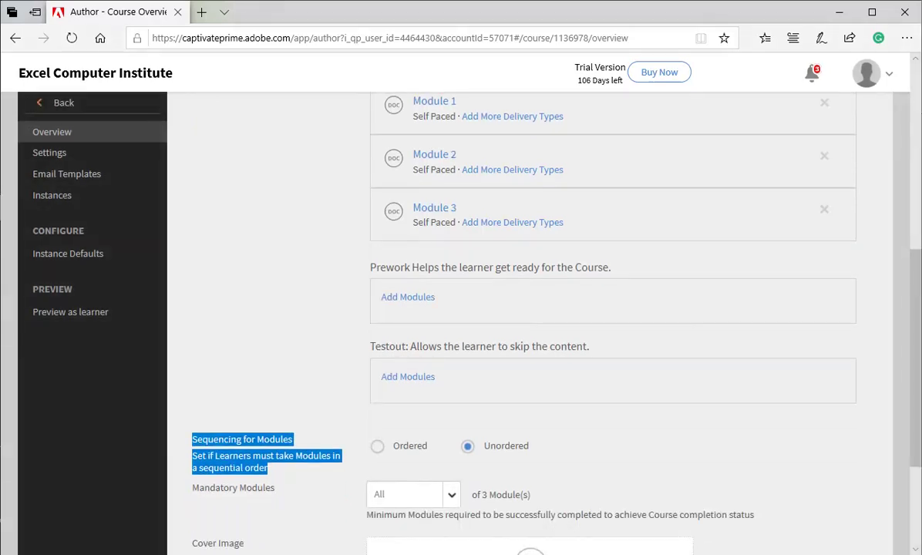
{"action": "left_click", "coordinate": [377, 446]}
{"action": "scroll", "coordinate": [517, 308], "scroll_direction": "up", "scroll_amount": 8}
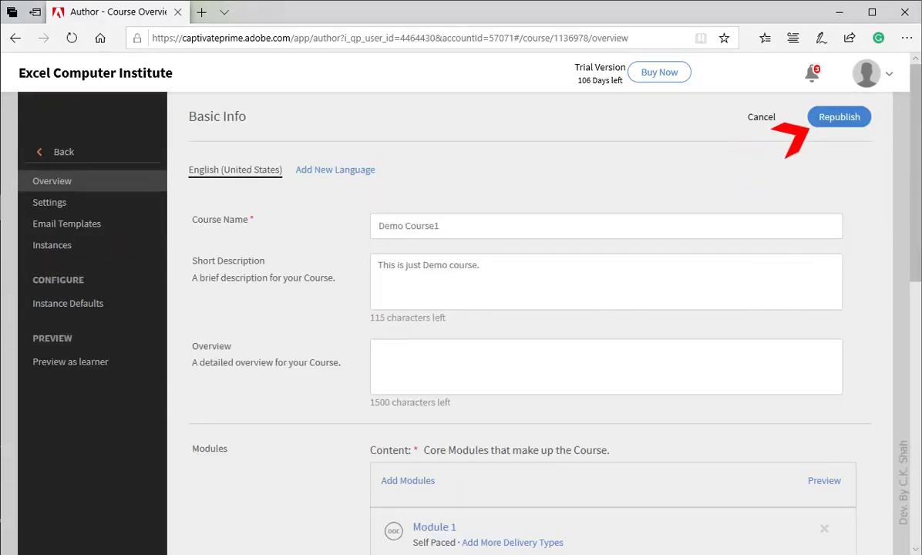
{"action": "left_click", "coordinate": [818, 121]}
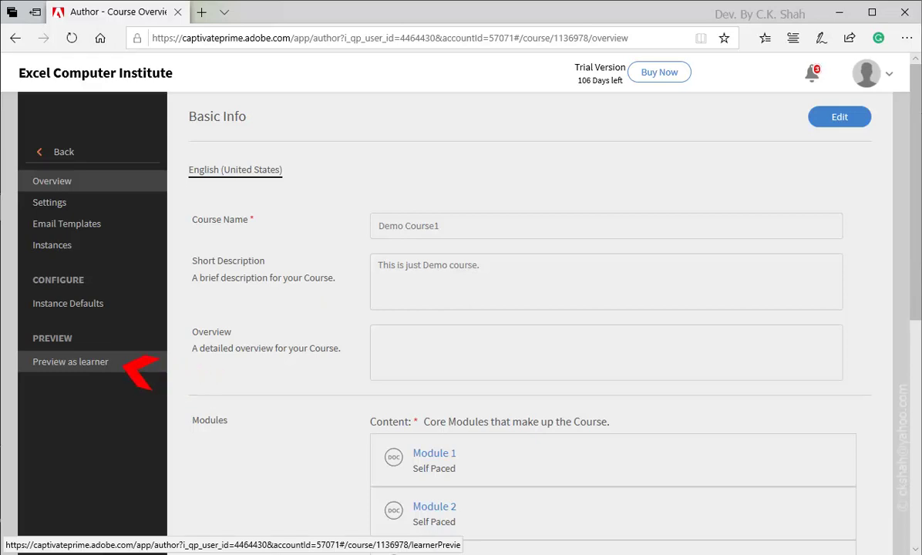
Preview Demo Course1 as a learner, close the Module 2 viewer, and go back to the Courses catalog
{"action": "left_click", "coordinate": [70, 361]}
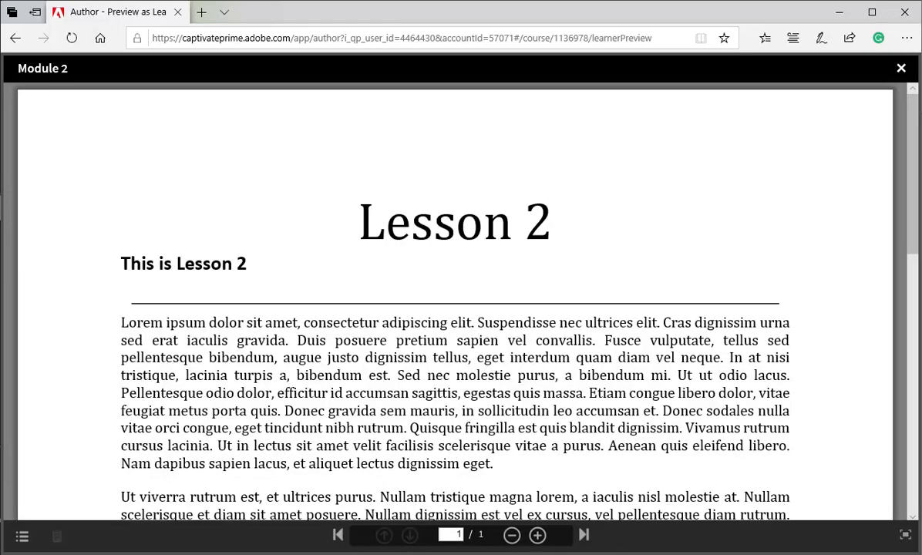
{"action": "left_click", "coordinate": [902, 69]}
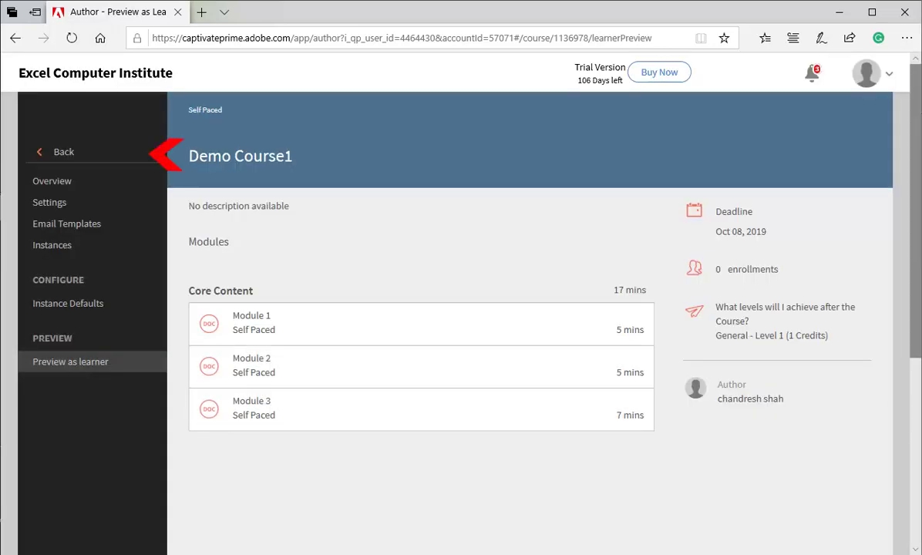
{"action": "left_click", "coordinate": [64, 152]}
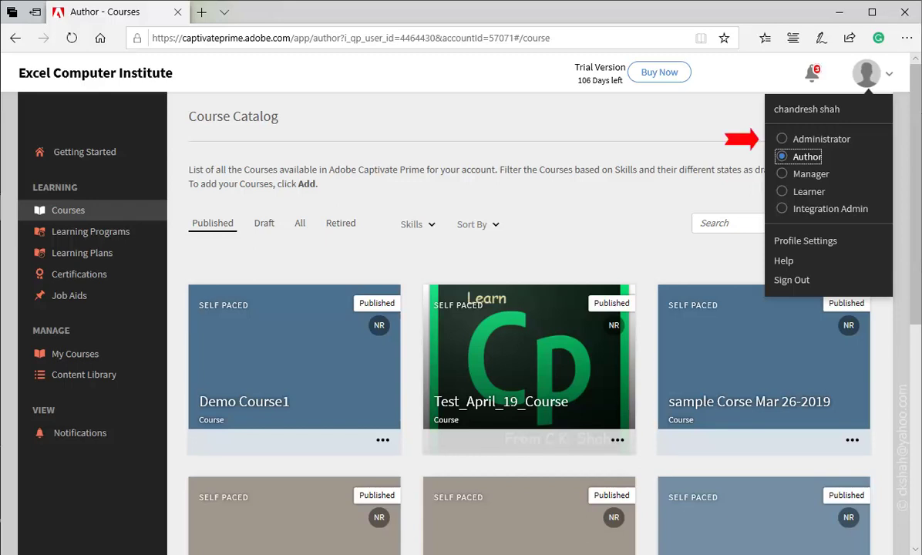
Select the Administrator role from the profile menu
{"action": "left_click", "coordinate": [802, 139]}
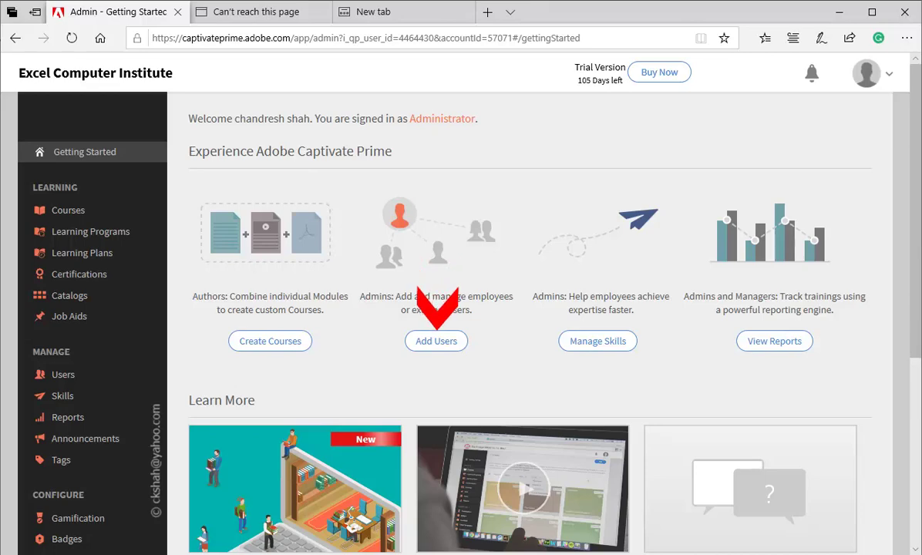
Add a Single User with the learner's full name and e-mail, leaving profile and manager fields blank
{"action": "left_click", "coordinate": [437, 341]}
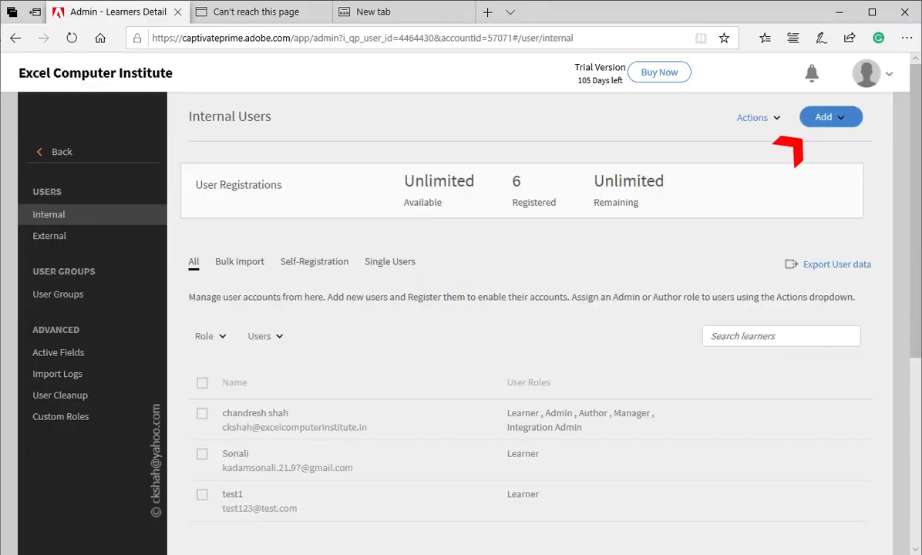
{"action": "left_click", "coordinate": [829, 117]}
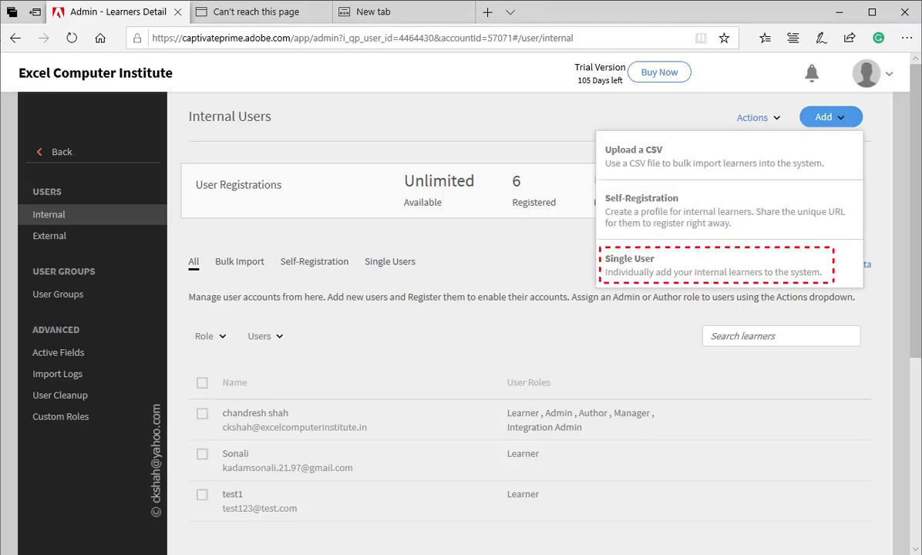
{"action": "left_click", "coordinate": [714, 265]}
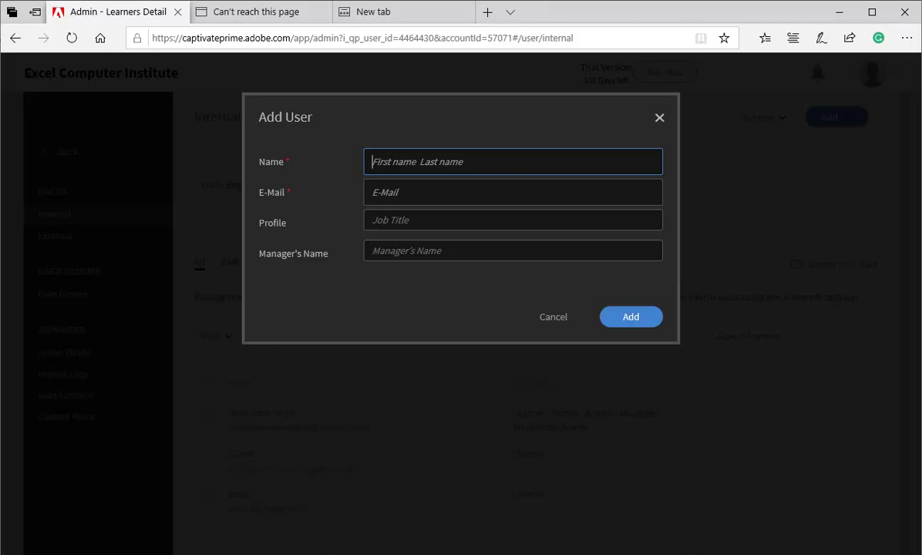
{"action": "type", "text": "Barak Obama"}
{"action": "left_click", "coordinate": [372, 192]}
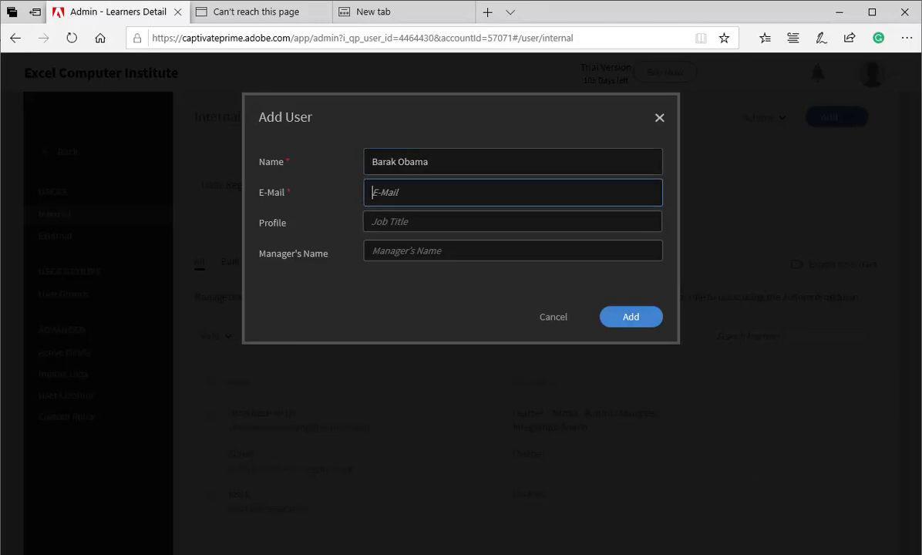
{"action": "key", "text": "Tab"}
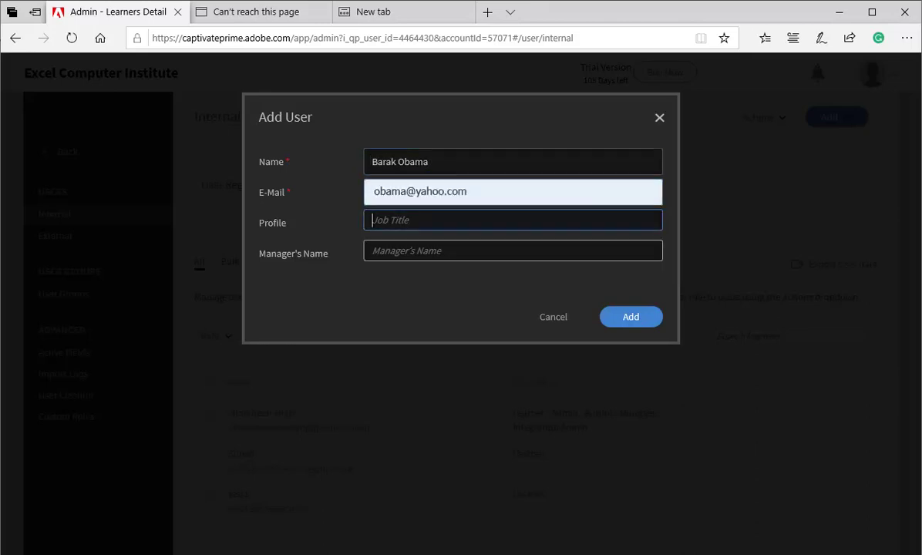
{"action": "key", "text": "Tab"}
{"action": "left_click", "coordinate": [631, 317]}
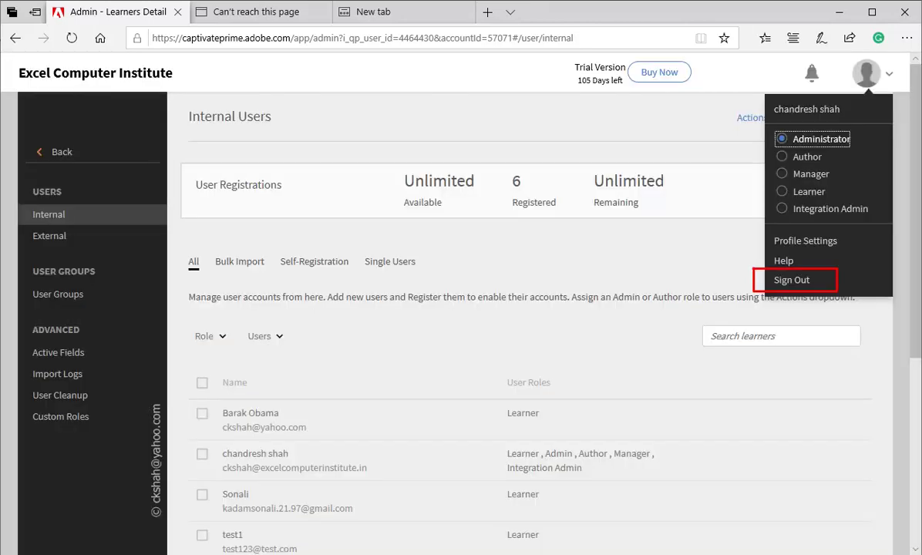
Sign out of the administrator account from the profile menu
{"action": "left_click", "coordinate": [792, 280]}
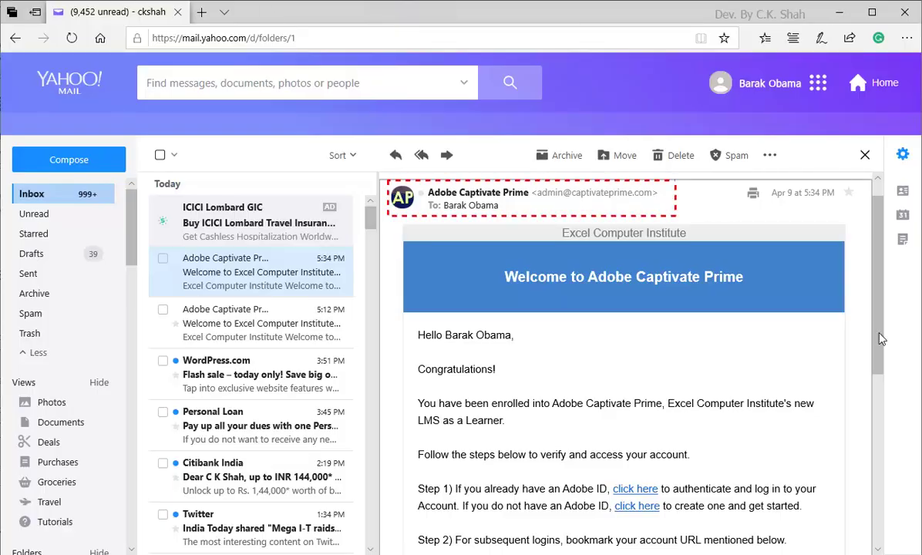
Scroll to the bottom of the welcome e-mail and follow its Account URL link
{"action": "scroll", "coordinate": [882, 340], "scroll_direction": "down", "scroll_amount": 3}
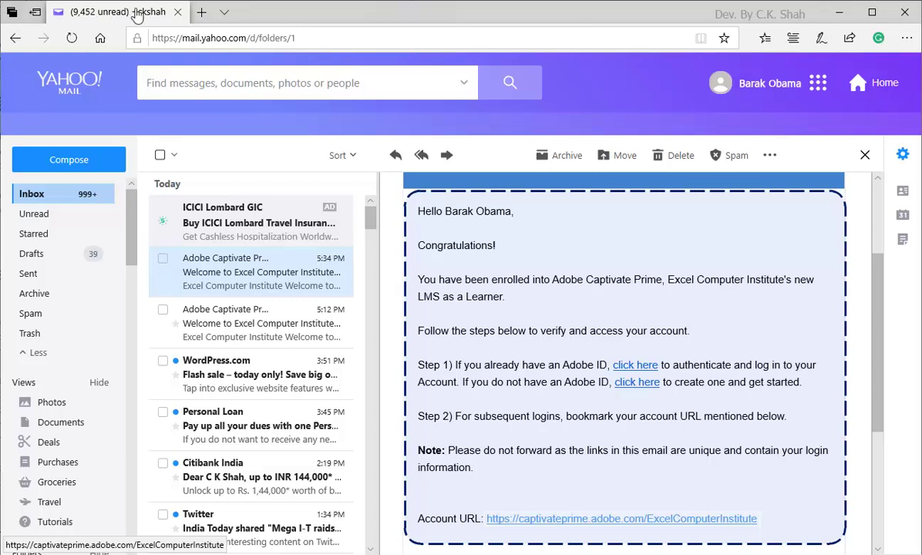
{"action": "left_click", "coordinate": [549, 523]}
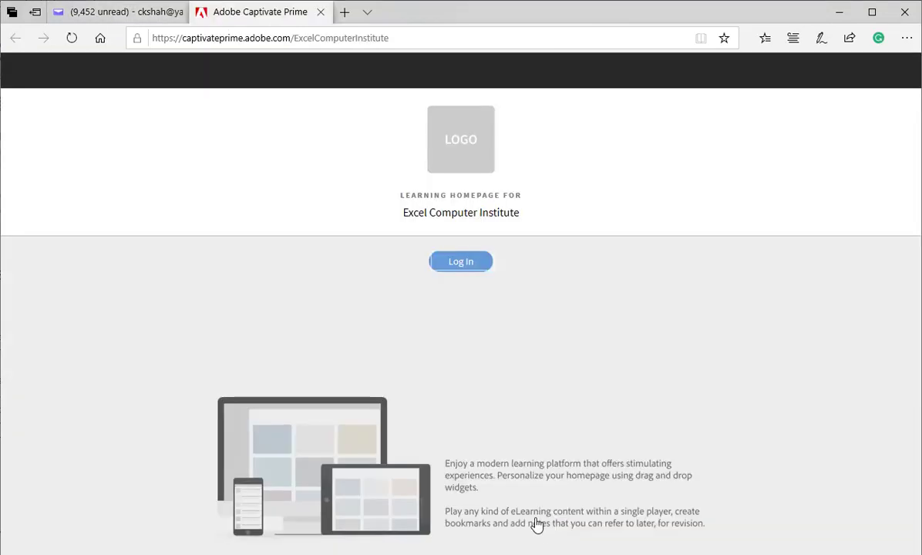
Log in on the learning homepage with the learner's e-mail and autofilled Adobe ID password
{"action": "left_click", "coordinate": [461, 269]}
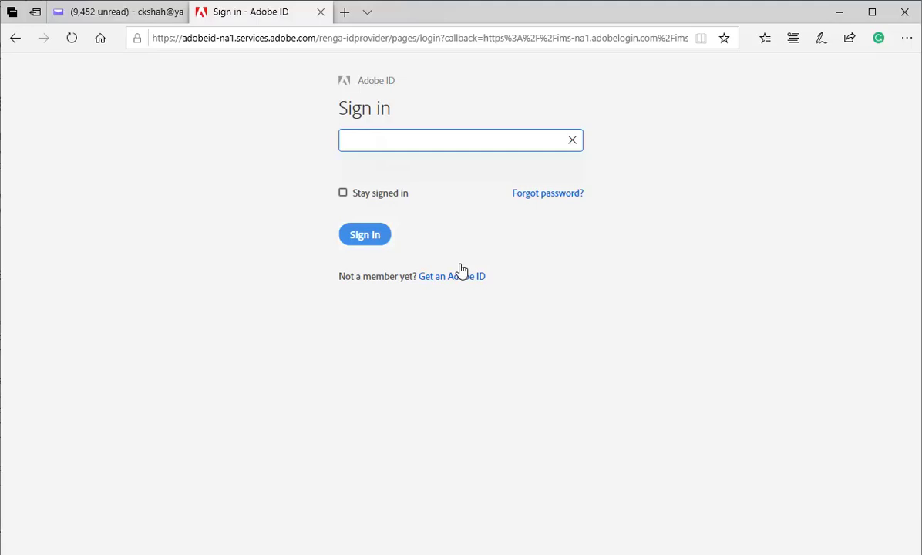
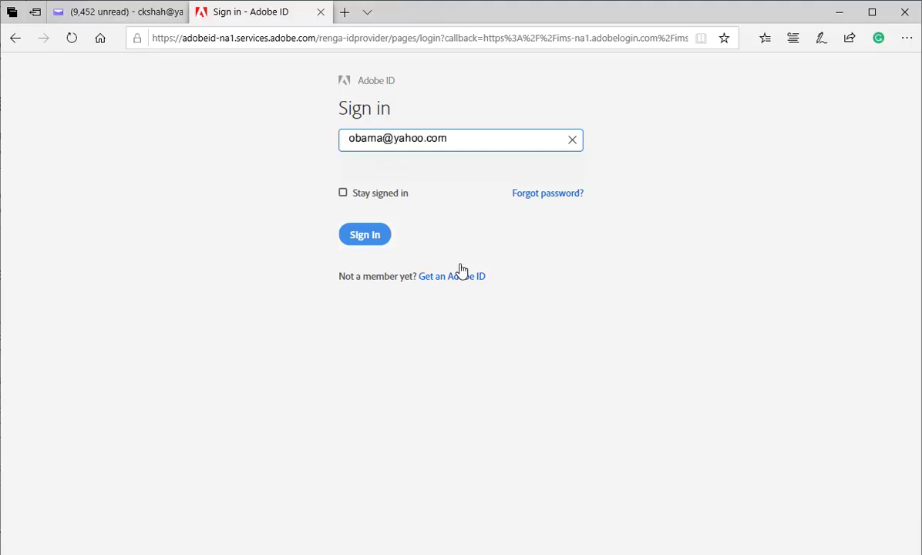
{"action": "left_click", "coordinate": [364, 238]}
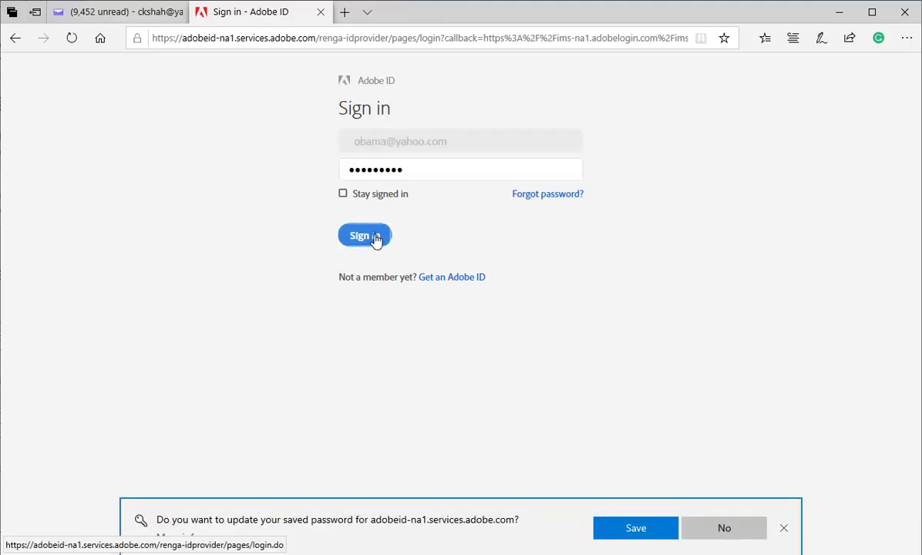
{"action": "left_click", "coordinate": [376, 239]}
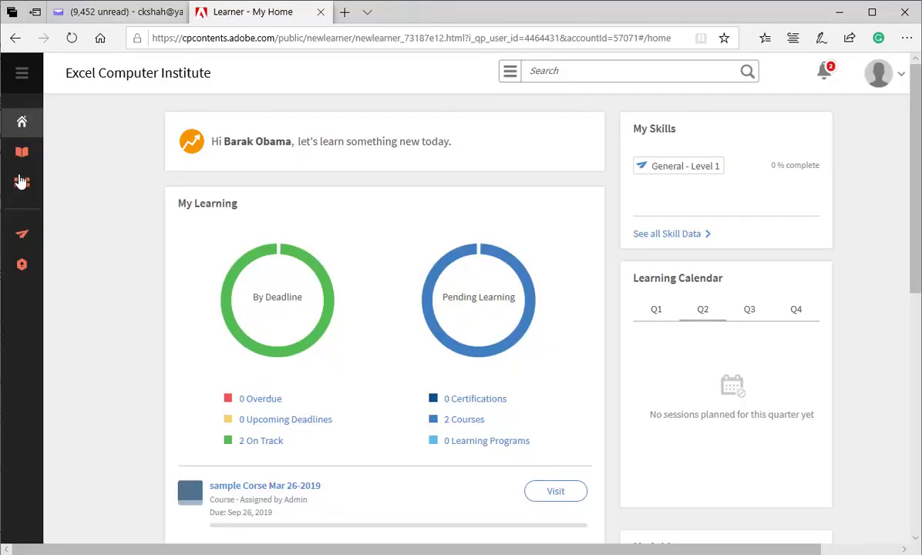
Find Demo Course1 in the learner Catalog and enroll in it
{"action": "left_click", "coordinate": [22, 181]}
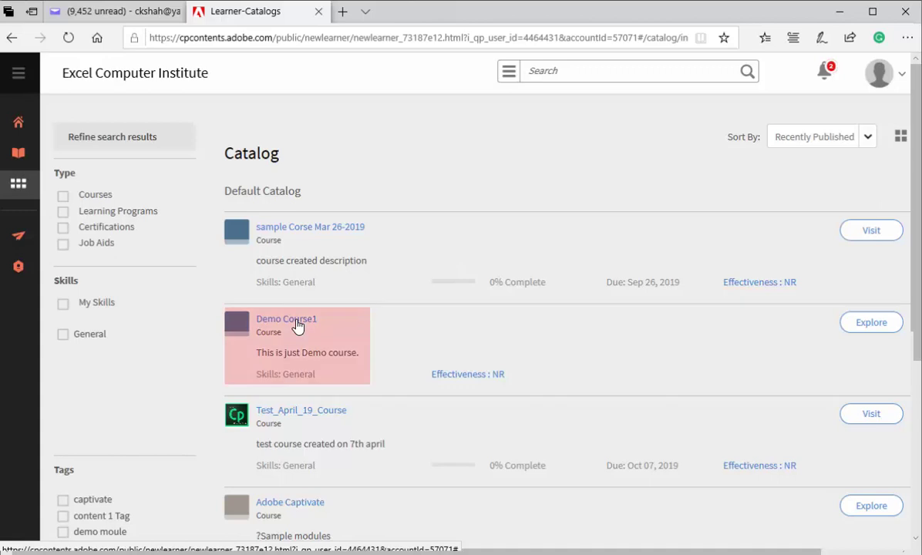
{"action": "left_click", "coordinate": [297, 320]}
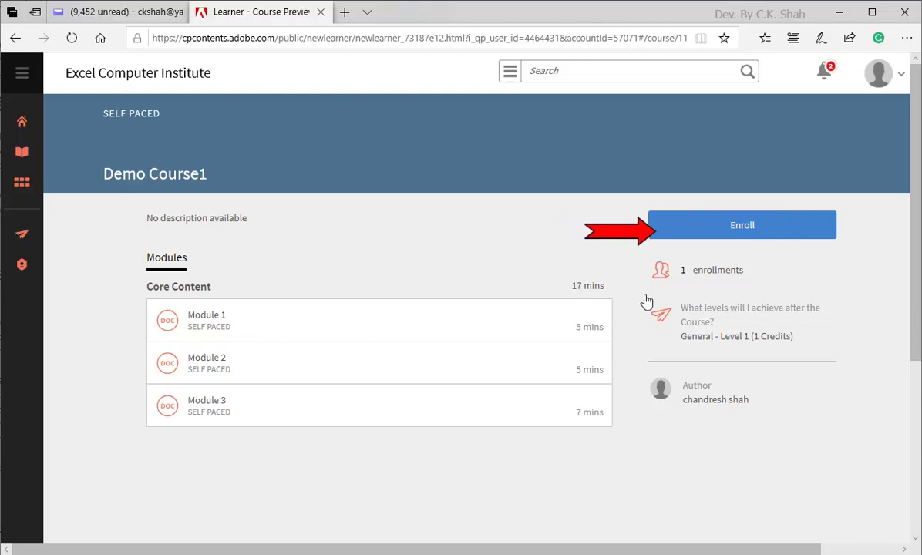
{"action": "left_click", "coordinate": [745, 228]}
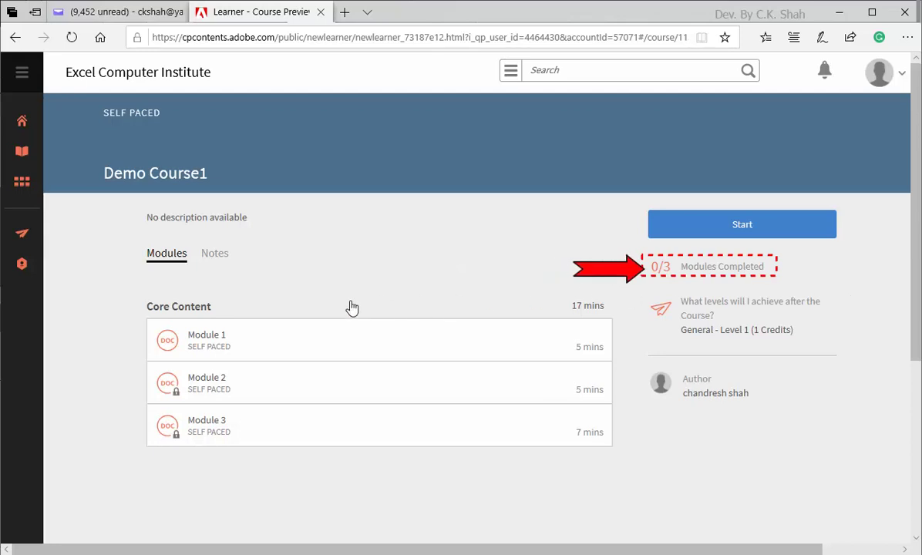
Work through Modules 1, 2 and 3 of Demo Course1, then close the viewer
{"action": "left_click", "coordinate": [205, 341]}
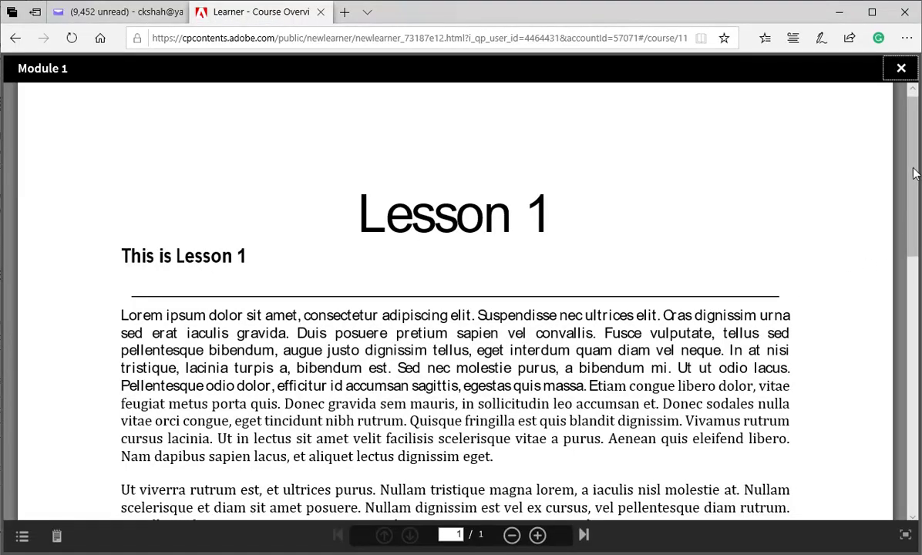
{"action": "left_click_drag", "start_coordinate": [913, 169], "coordinate": [895, 140]}
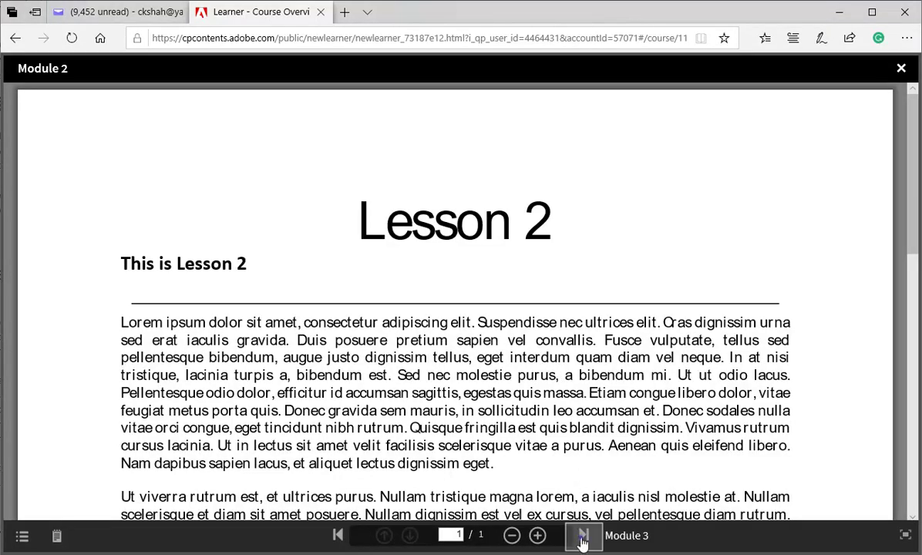
{"action": "left_click", "coordinate": [584, 534]}
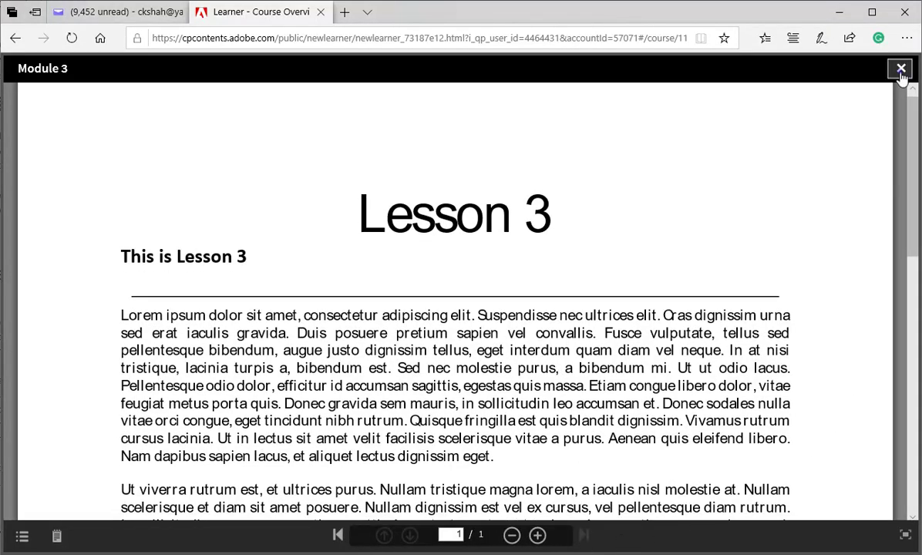
{"action": "left_click", "coordinate": [901, 69]}
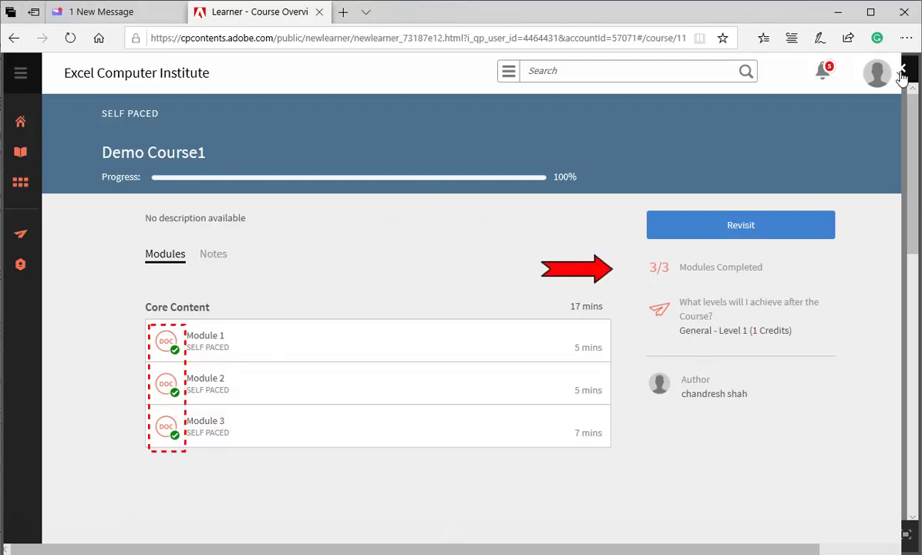
{"action": "left_click", "coordinate": [899, 78]}
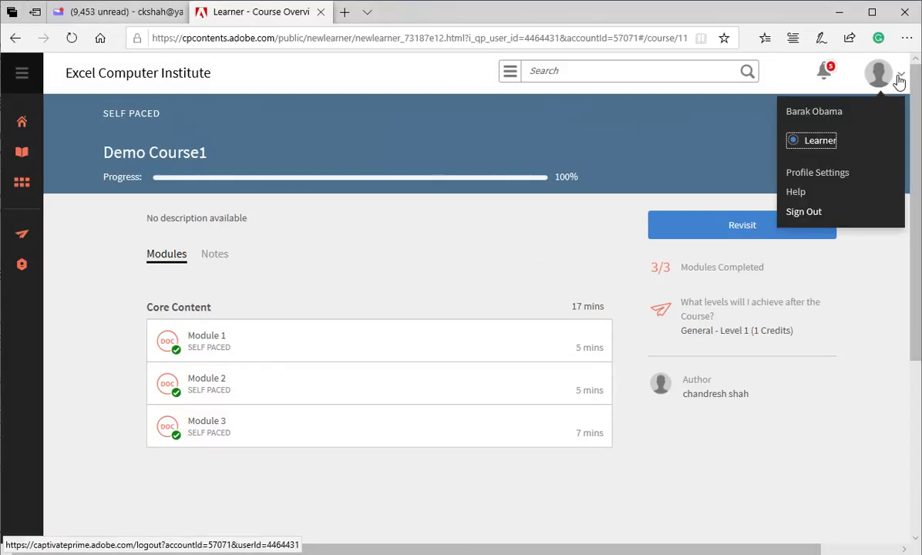